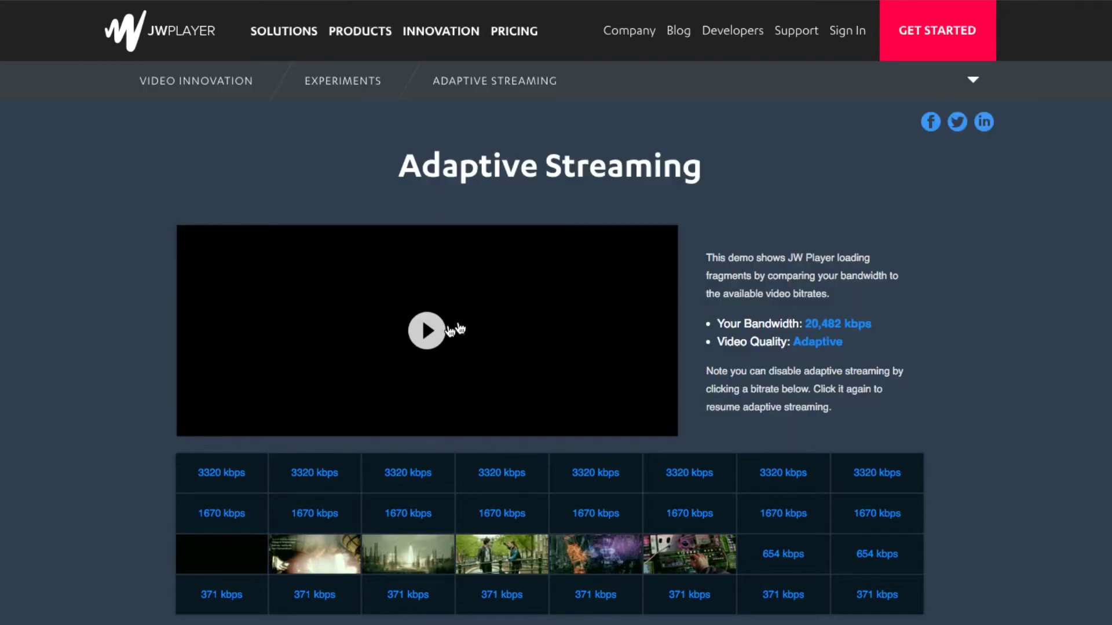
- Start the JW Player Adaptive Streaming demo video playing at Adaptive quality
left_click(427, 331)
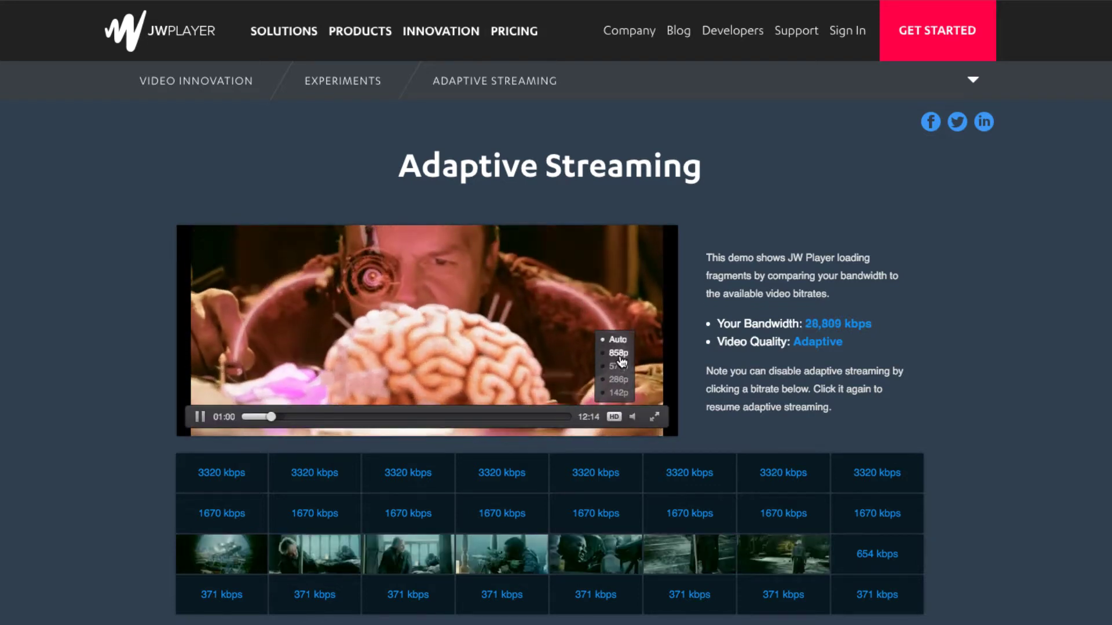
- Lock the demo video to the 858p rendition, then to the lowest 142p rendition
left_click(620, 356)
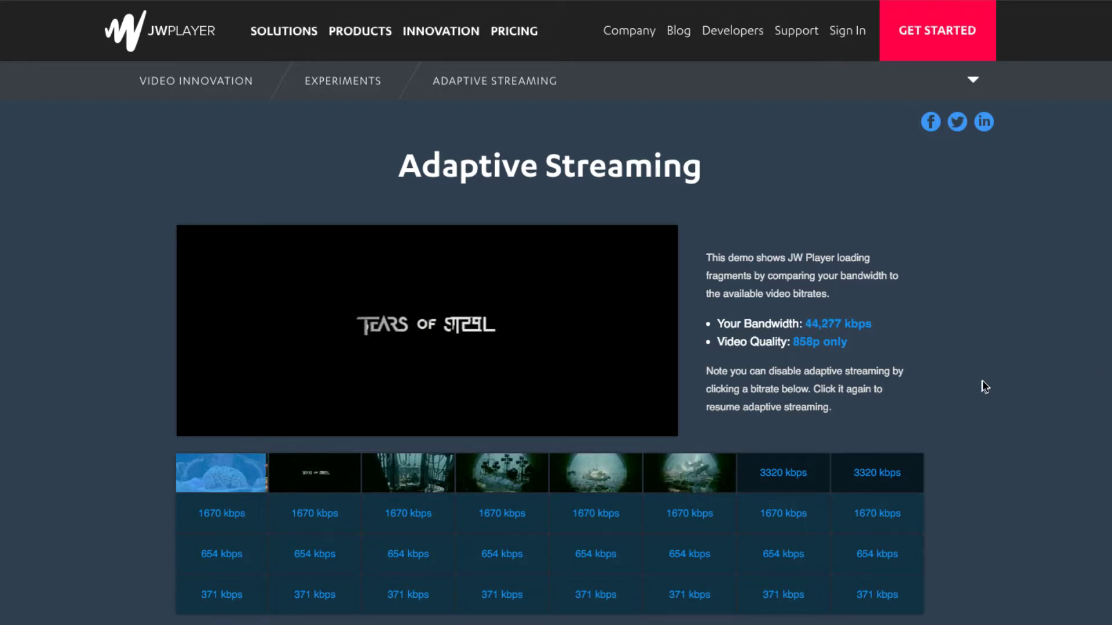
mouse_move(550, 390)
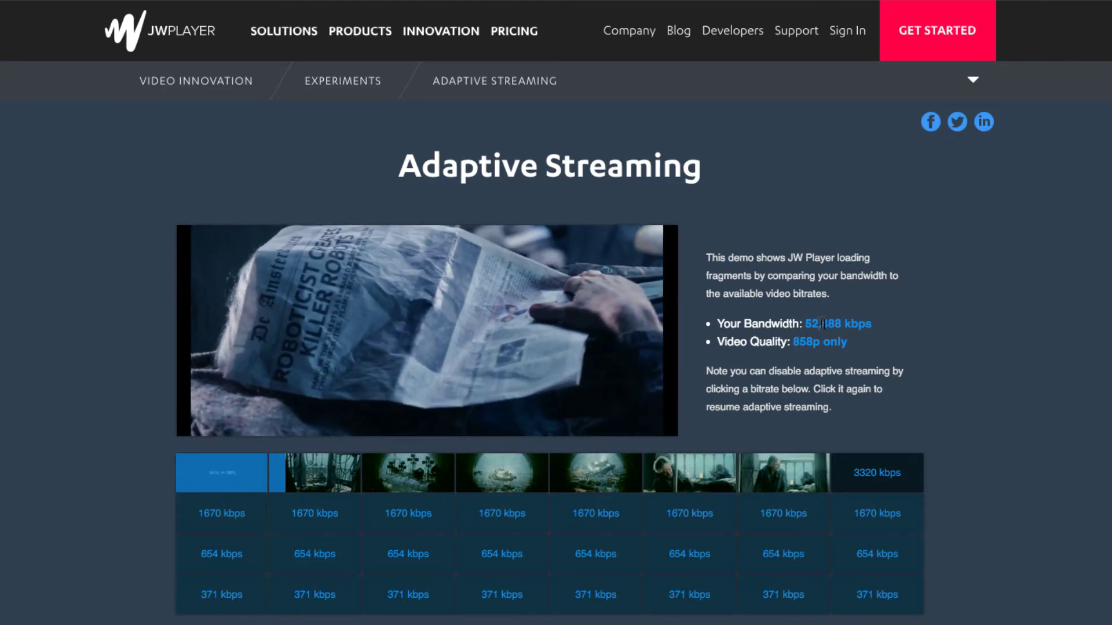
mouse_move(614, 417)
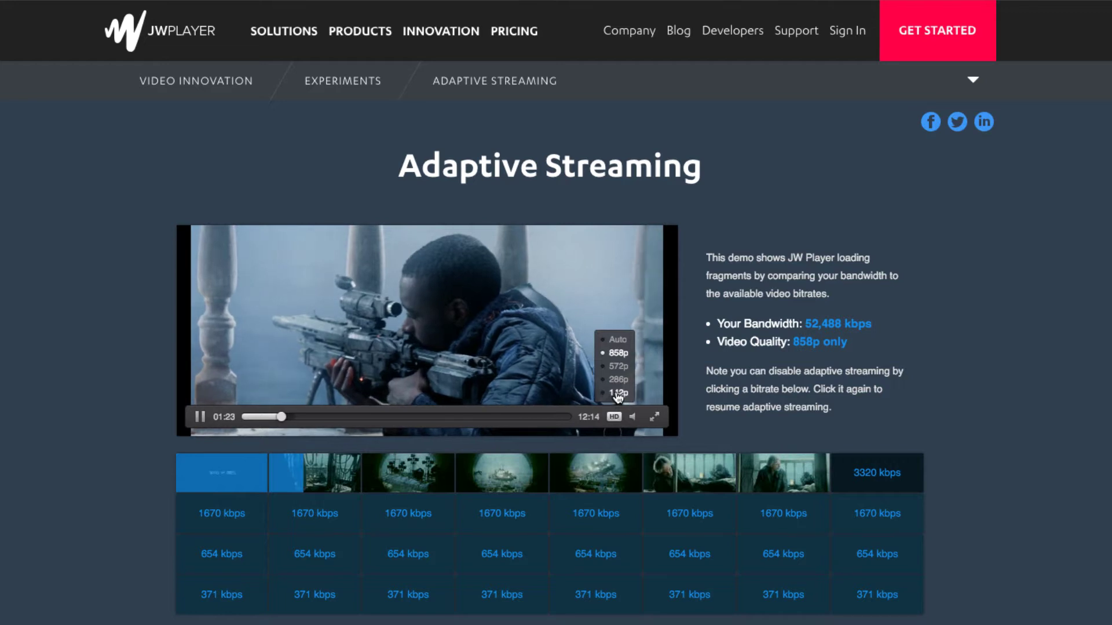
left_click(618, 393)
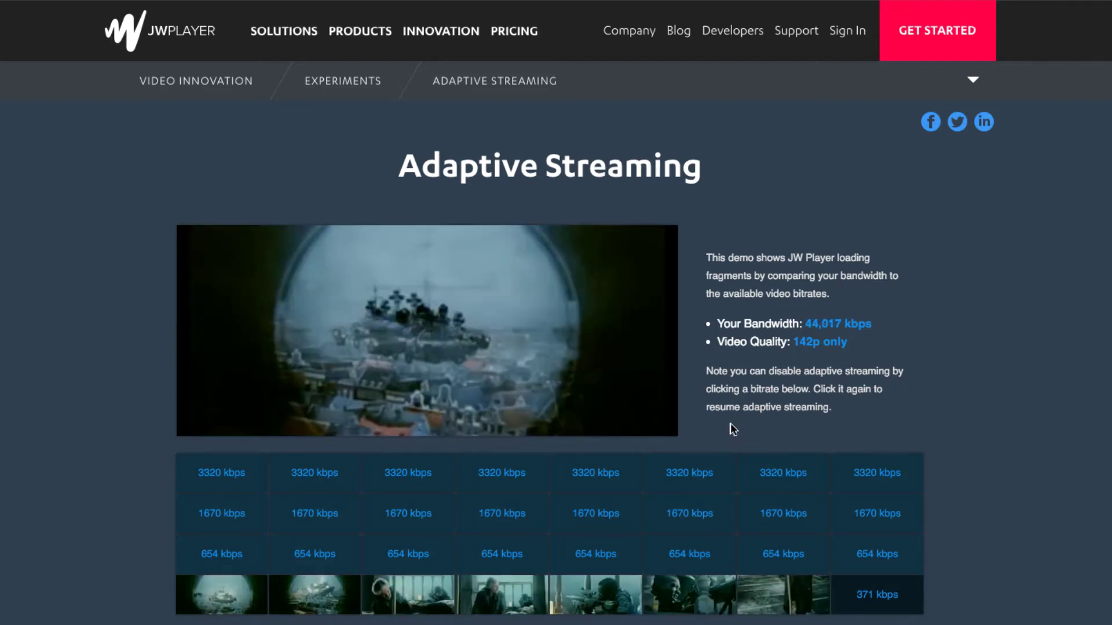
mouse_move(613, 416)
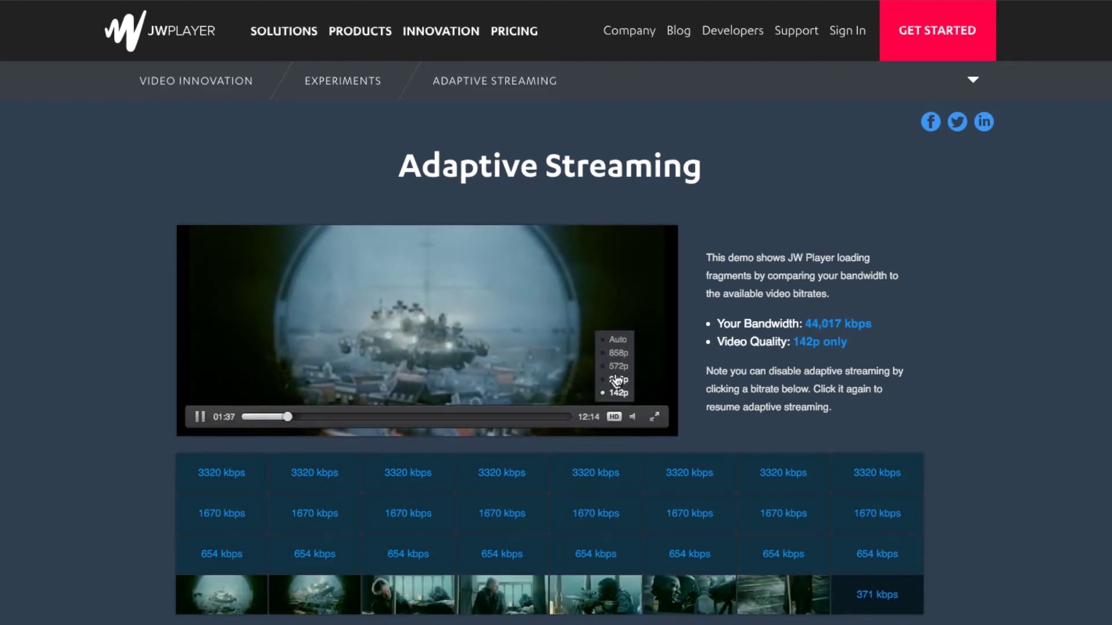
left_click(618, 340)
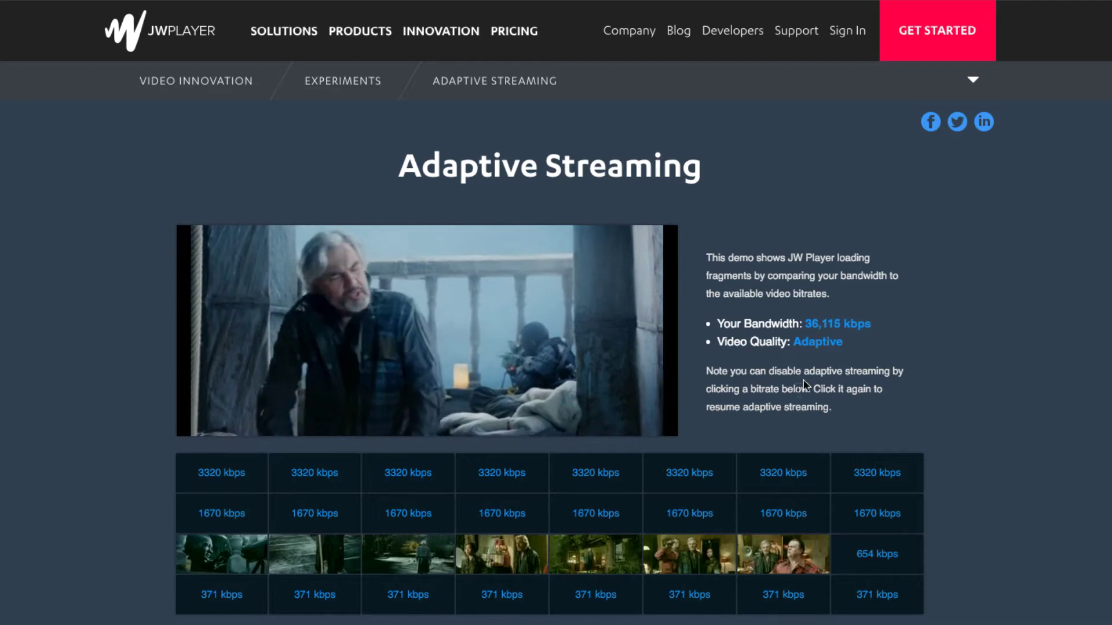
- Pause the JW Player demo video
mouse_move(627, 407)
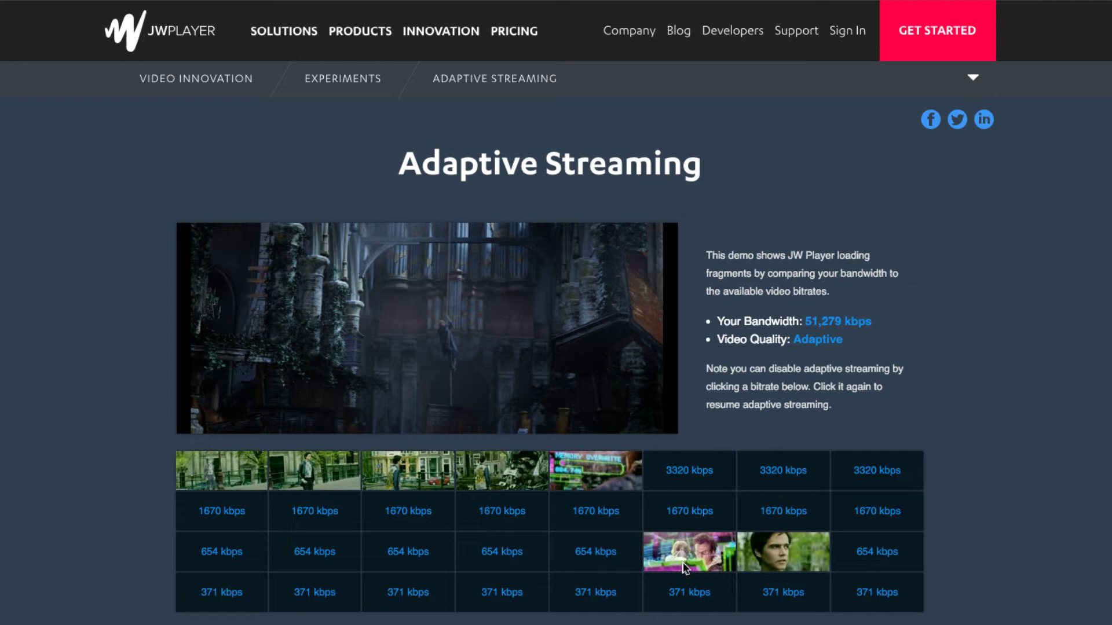
mouse_move(529, 303)
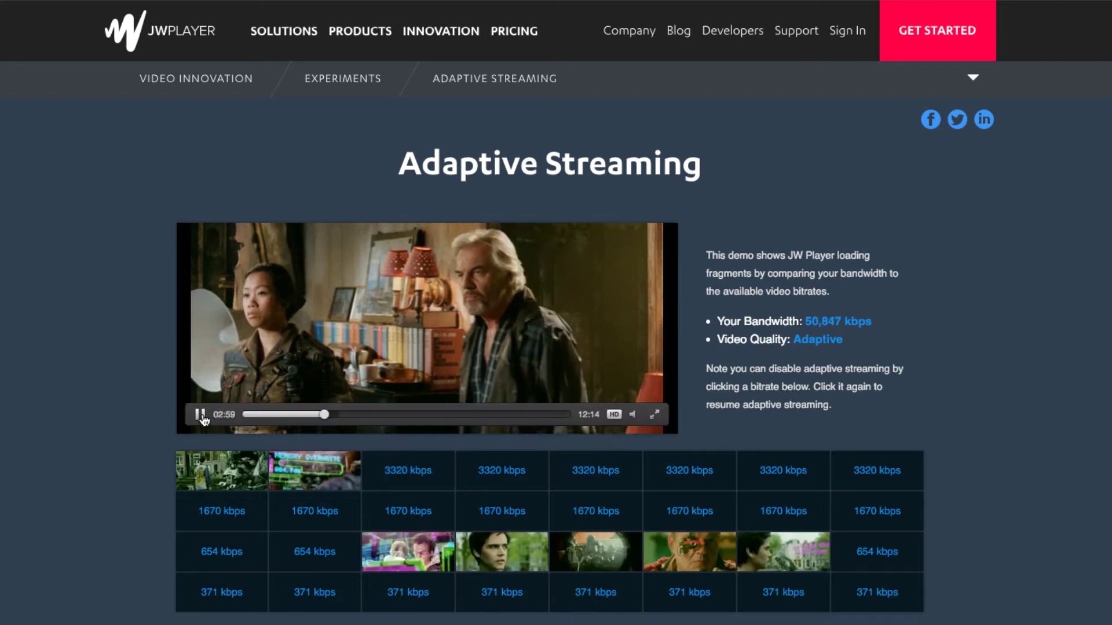
left_click(201, 415)
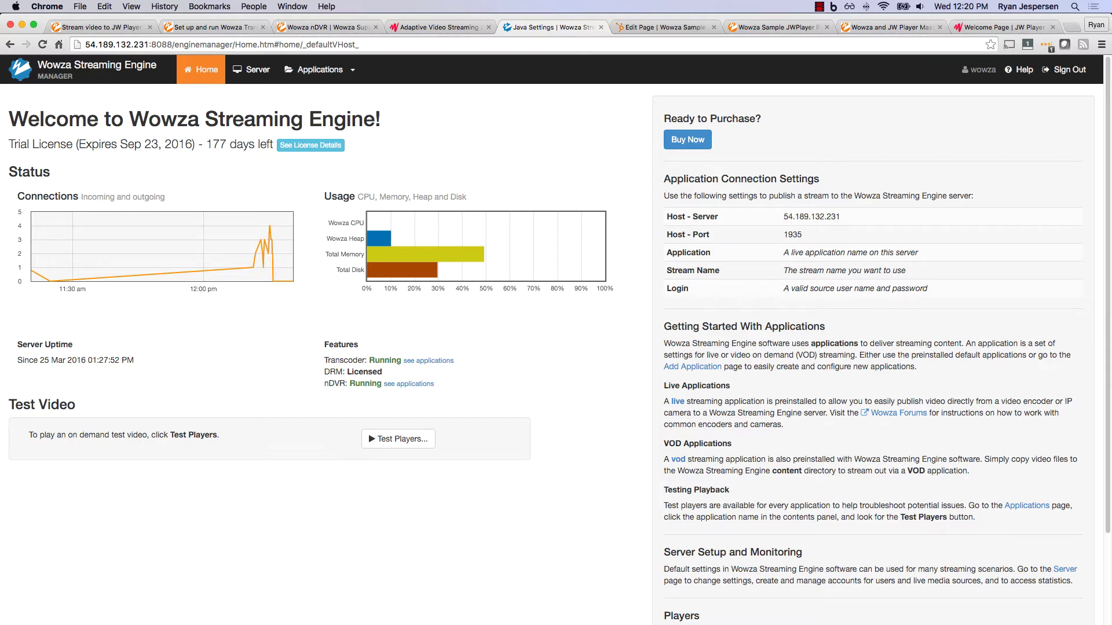
- Glance at Wirecast, then open the live application from the Applications menu
key("super+Tab")
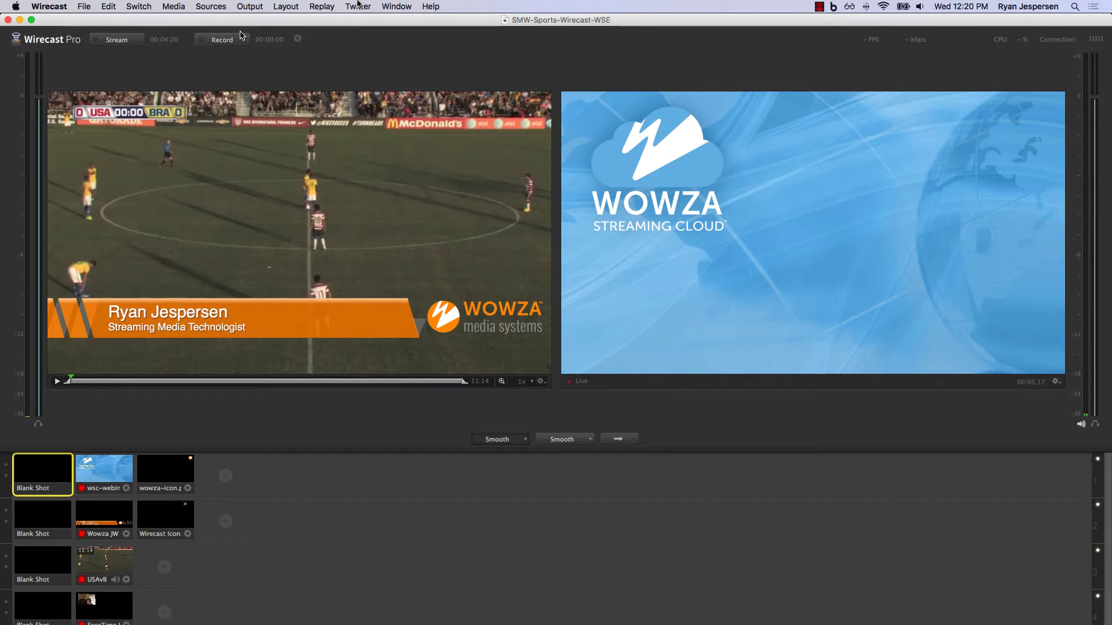
key("super+Tab")
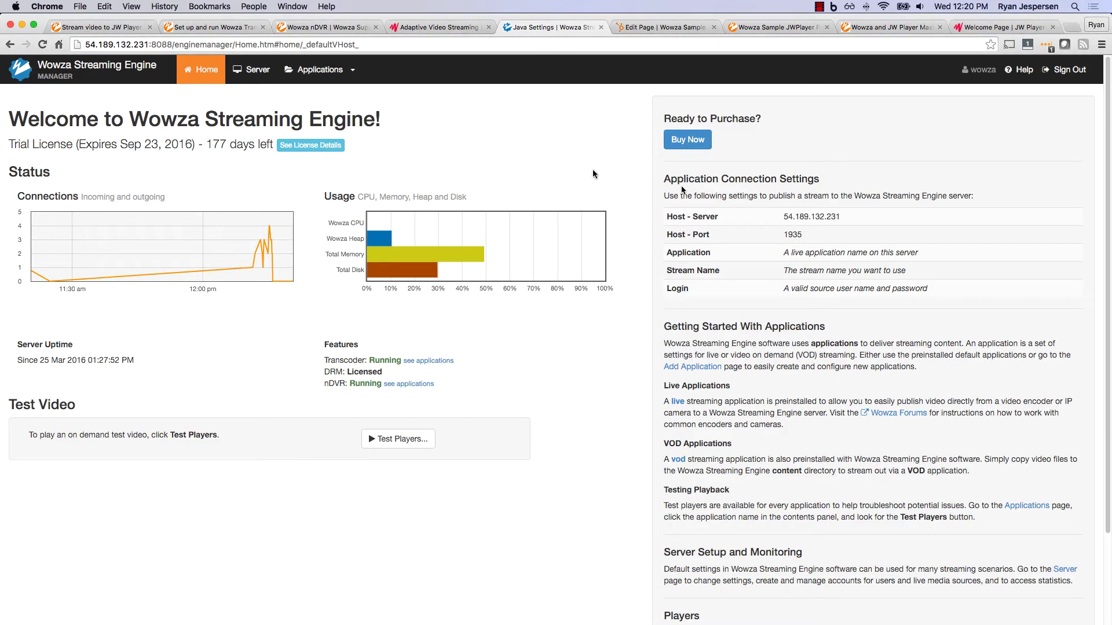
left_click(355, 74)
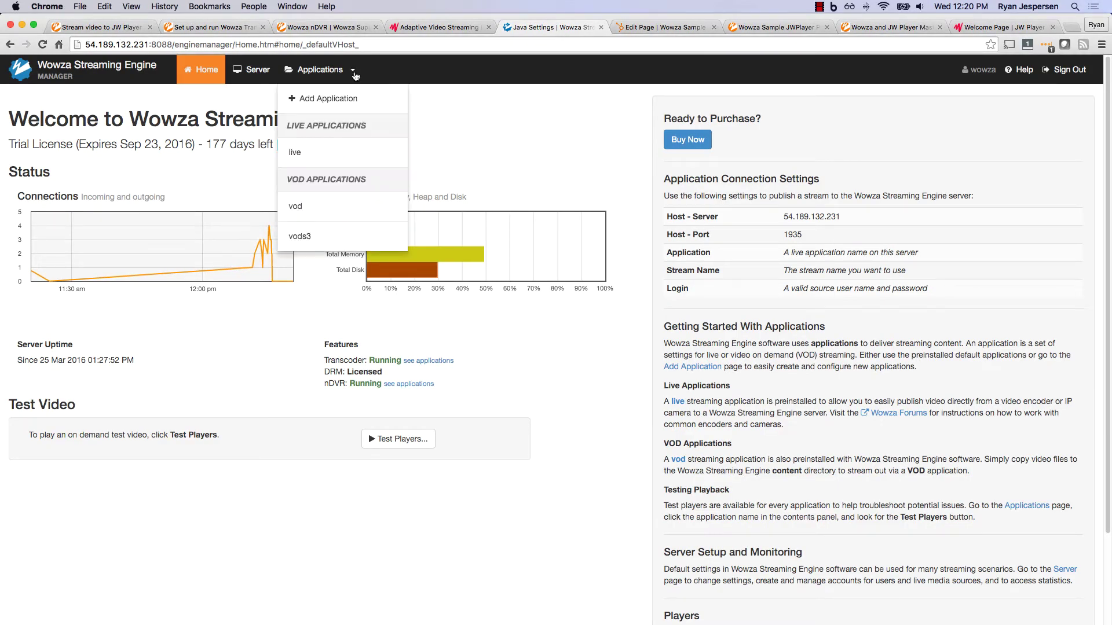
left_click(297, 156)
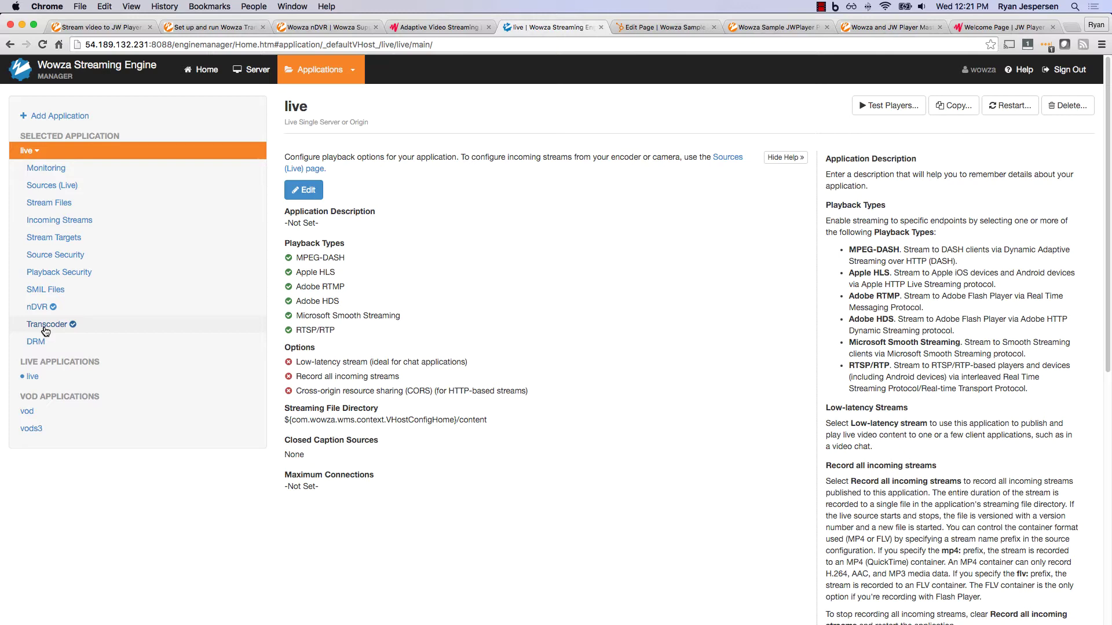
- Open the live application's Transrate (Default) transcoder template to view its presets
left_click(46, 329)
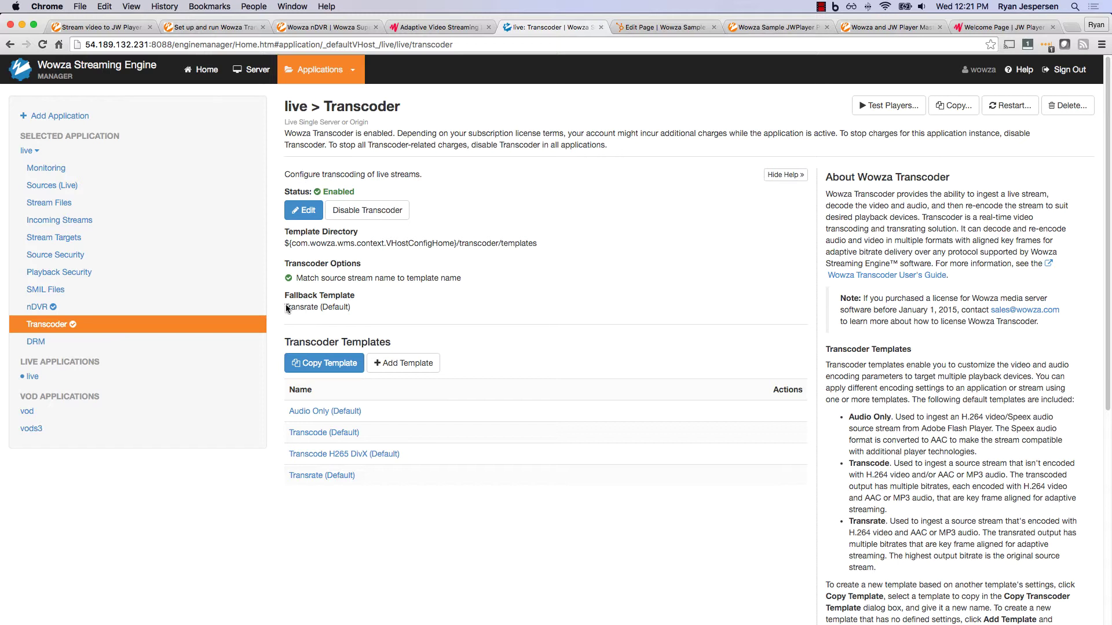
left_click_drag(293, 306, 356, 307)
left_click(304, 304)
left_click(320, 476)
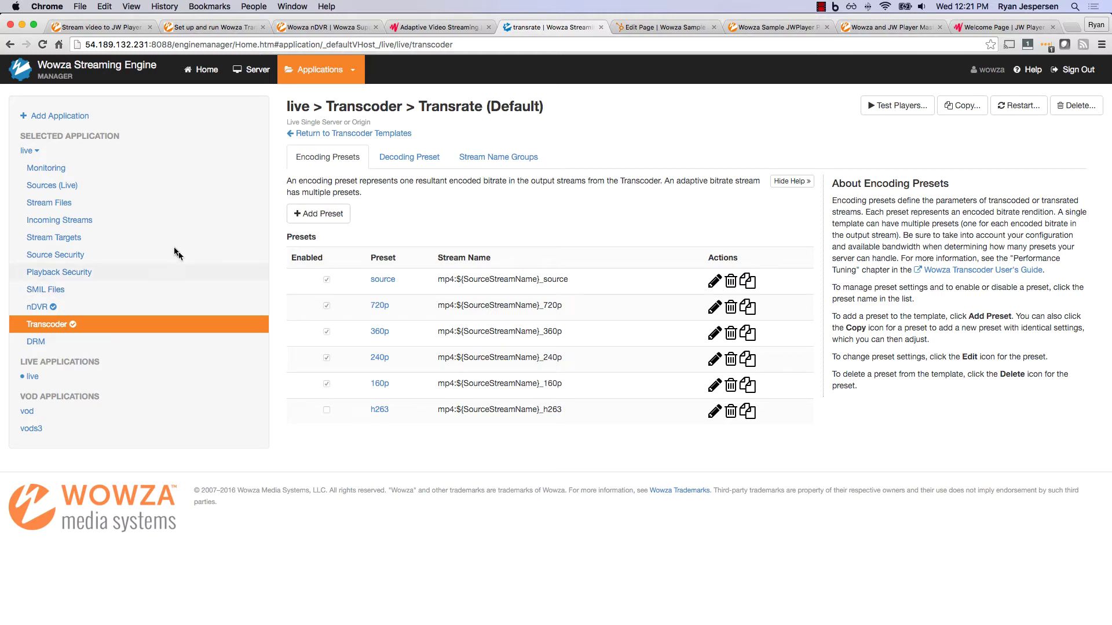
- Show the live application's Incoming Streams and start Wirecast streaming to the Wowza server
left_click(59, 221)
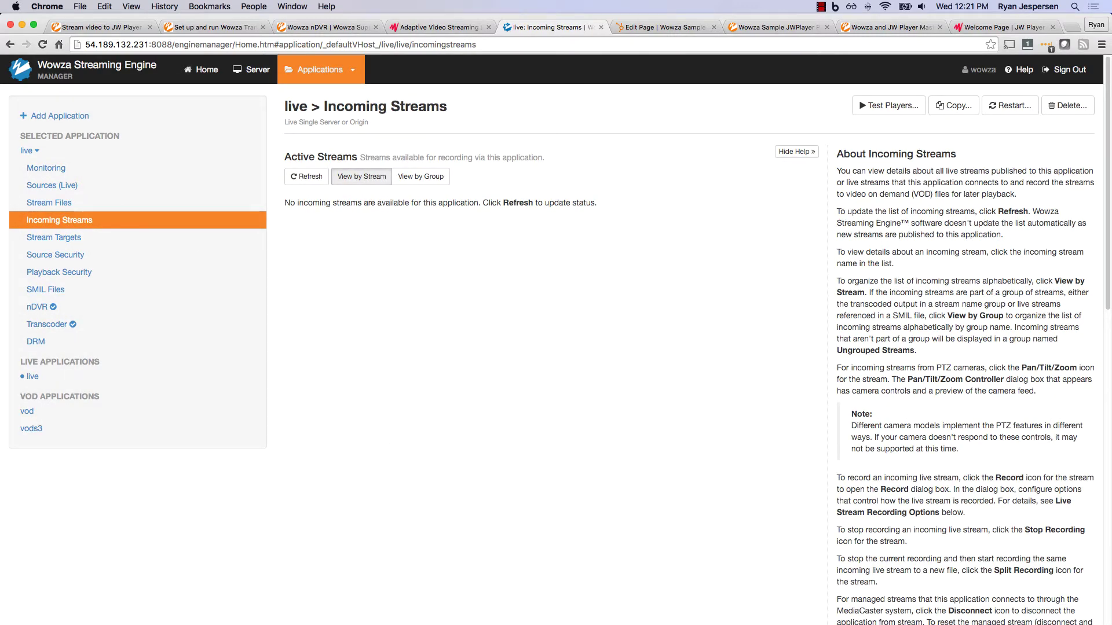
key("super+Tab")
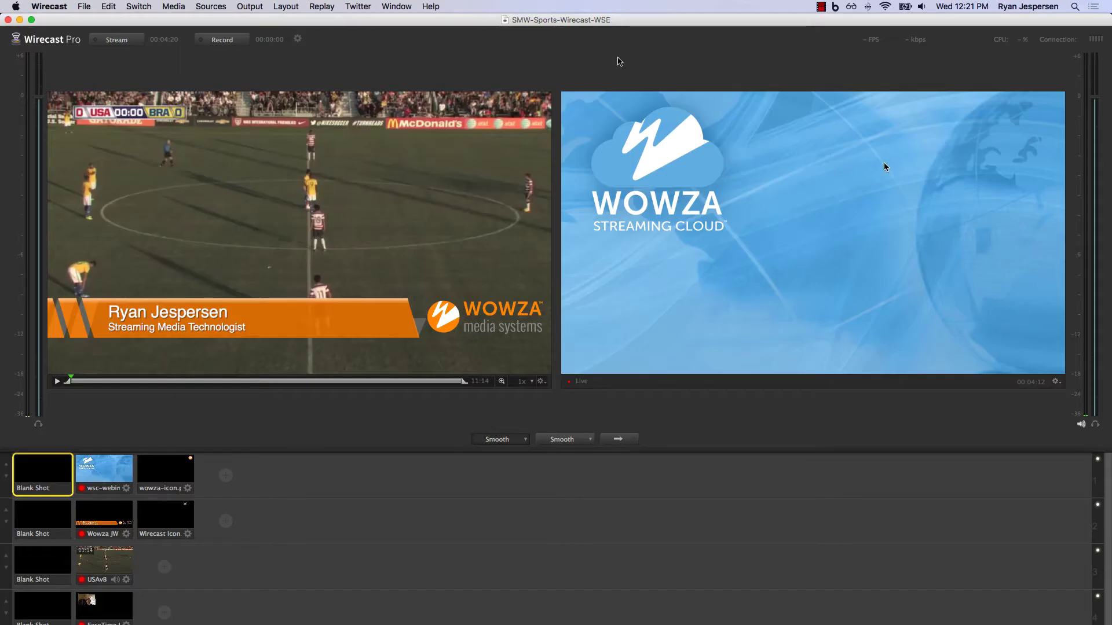
left_click(116, 41)
- Put the soccer shot on air, then replace the lower third with the Wowza logo
left_click(618, 439)
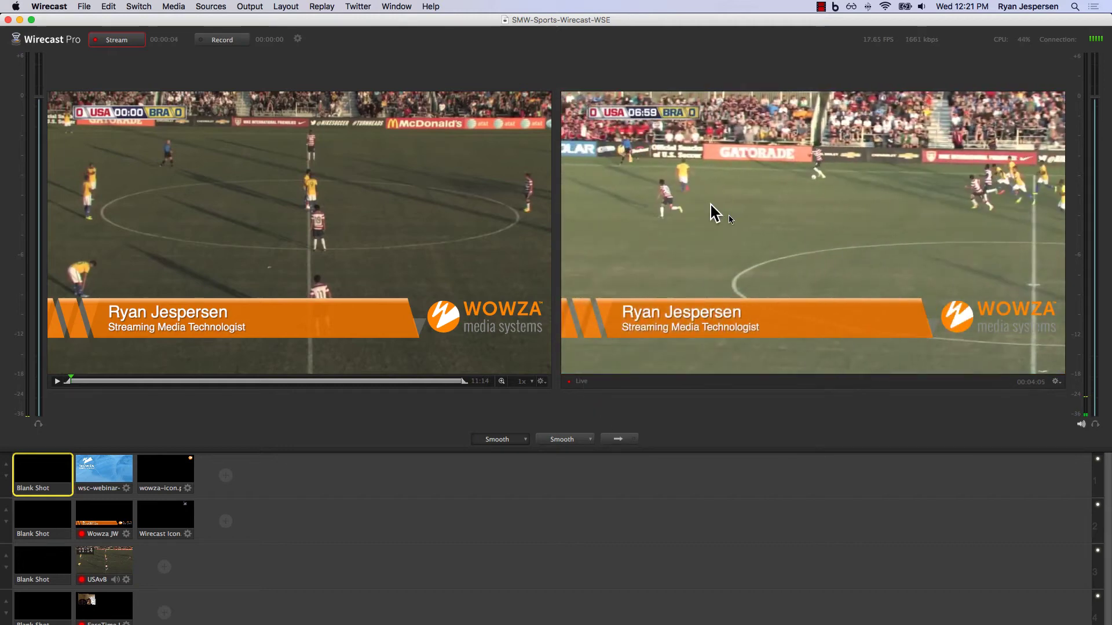
left_click(42, 518)
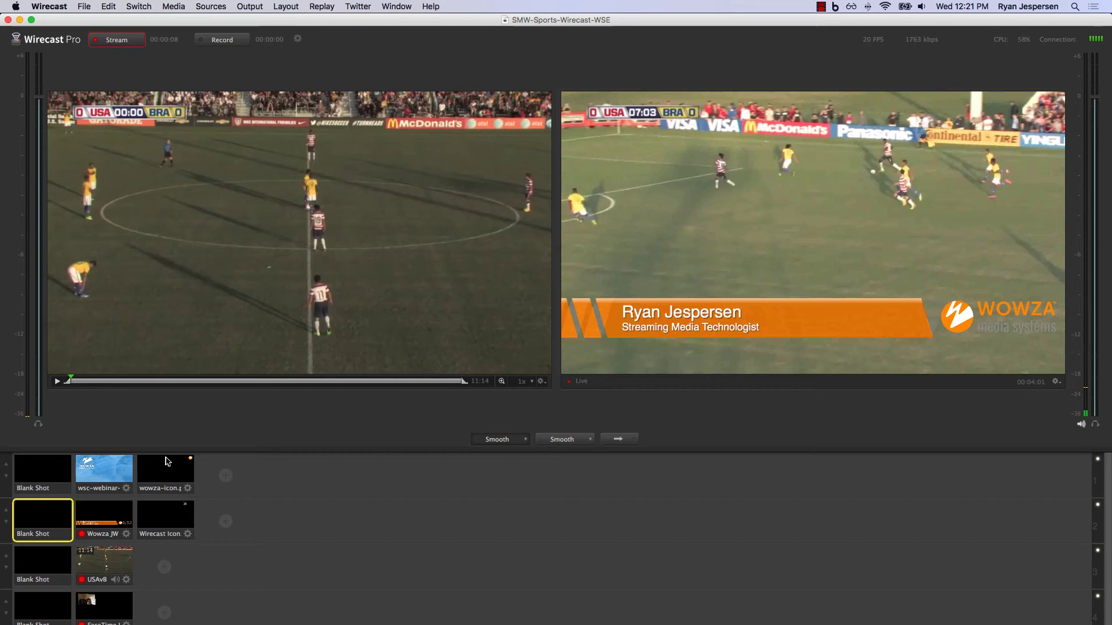
left_click(165, 471)
left_click(612, 440)
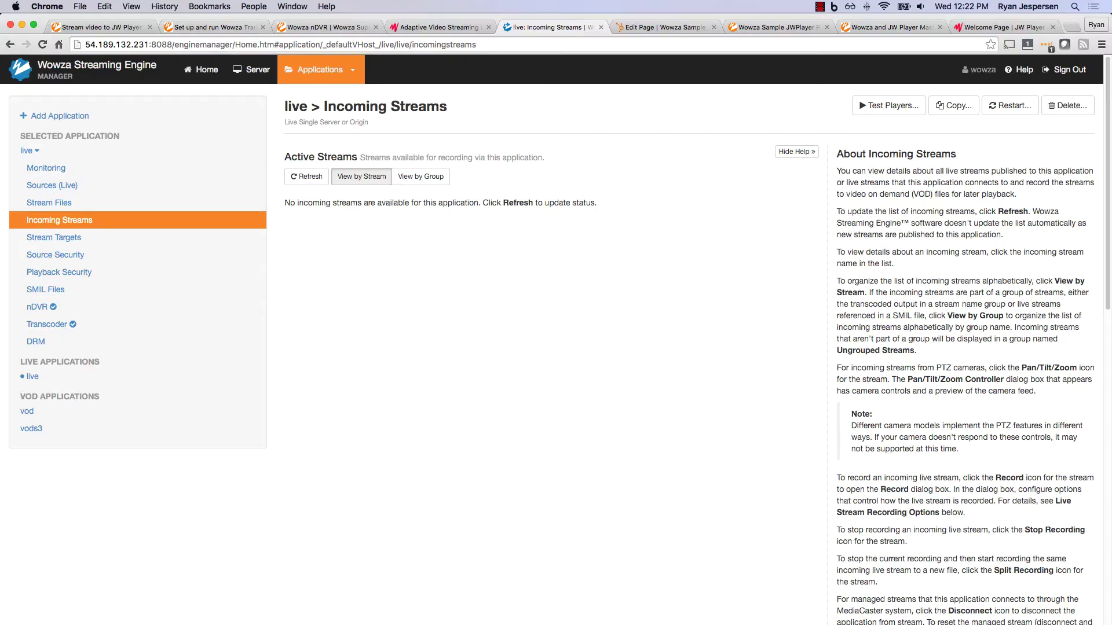
- Refresh Incoming Streams and open myStream_360p, noting its 559.720 Kbits/s incoming bitrate
left_click(303, 176)
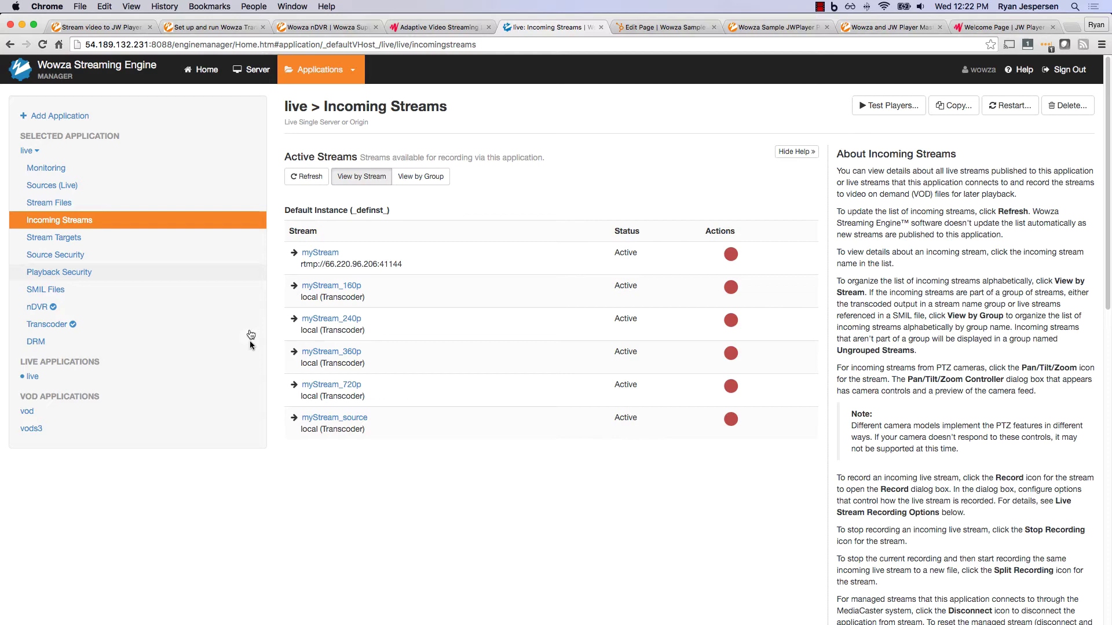
left_click(347, 353)
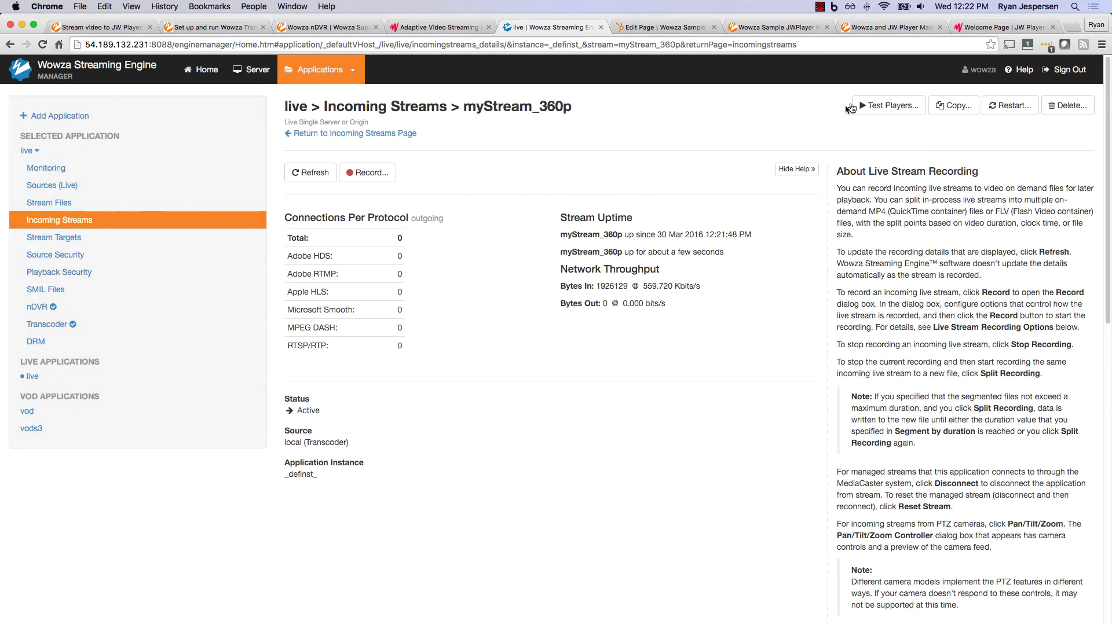
left_click_drag(644, 286, 701, 288)
- Test-play myStream_360p over RTMP, then view its iOS and Android URLs and close
left_click(706, 285)
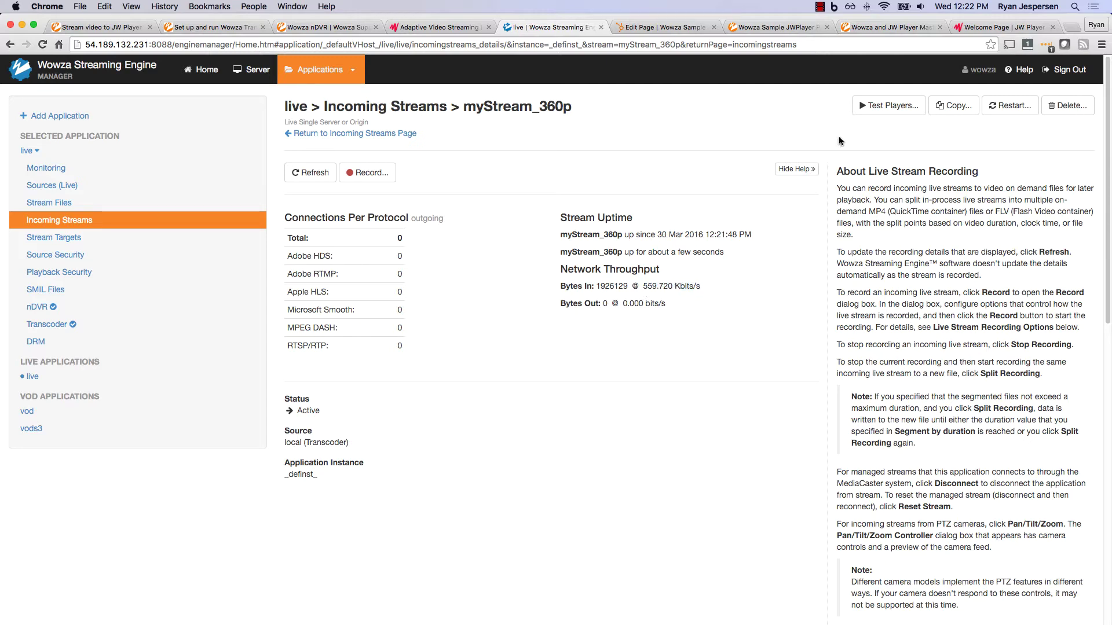
left_click(887, 108)
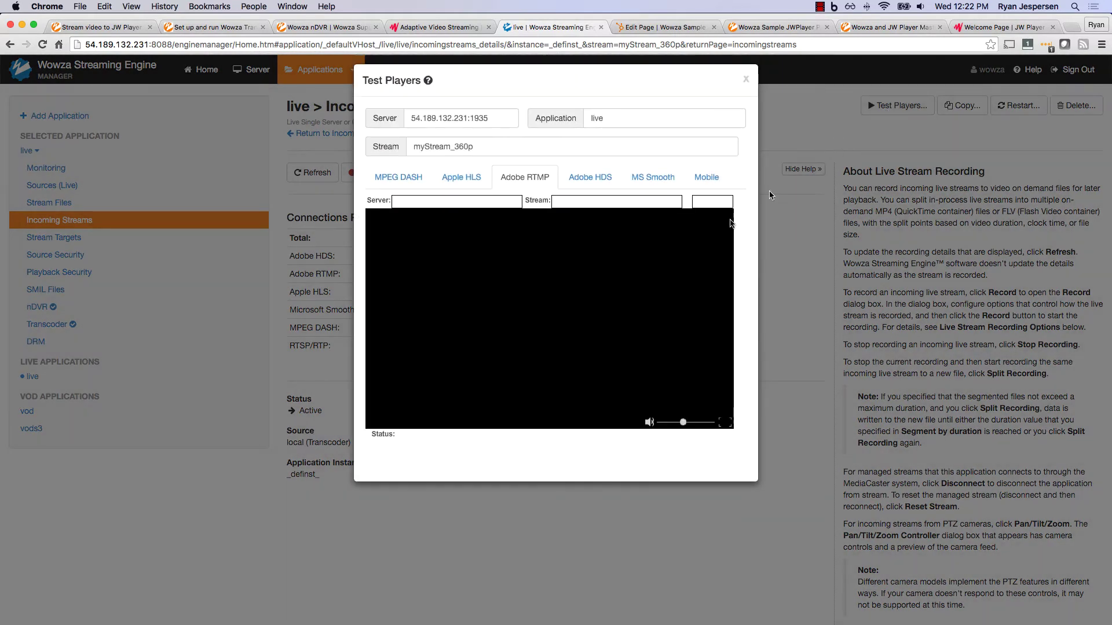
left_click(721, 203)
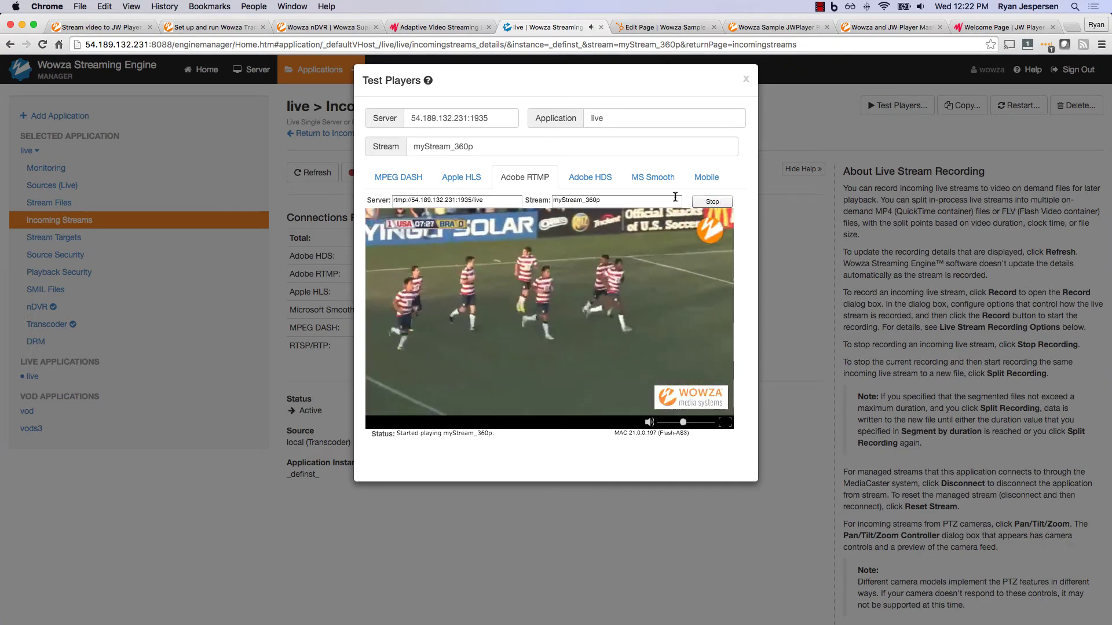
left_click(525, 184)
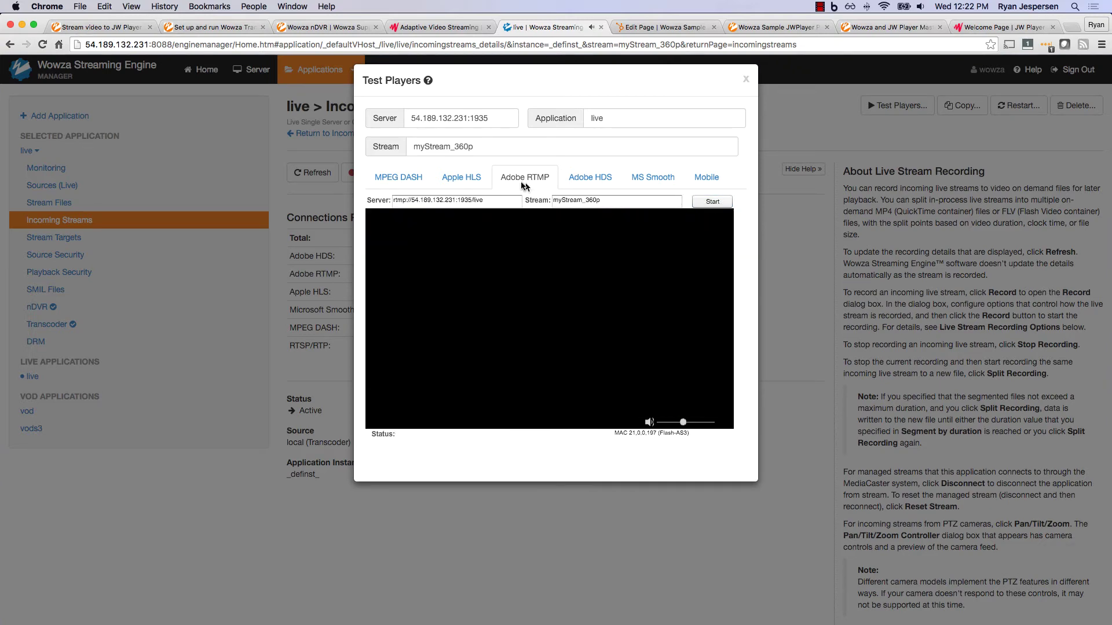
left_click(717, 178)
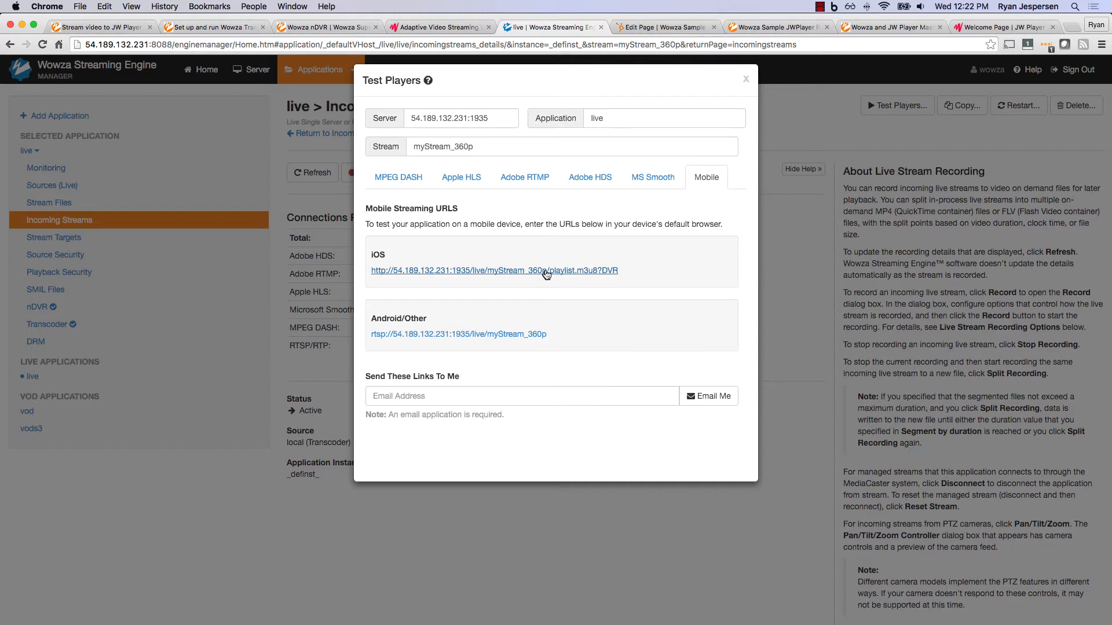
left_click(746, 79)
- Search the Wowza Transcoder article for 'ngrp'
left_click(235, 28)
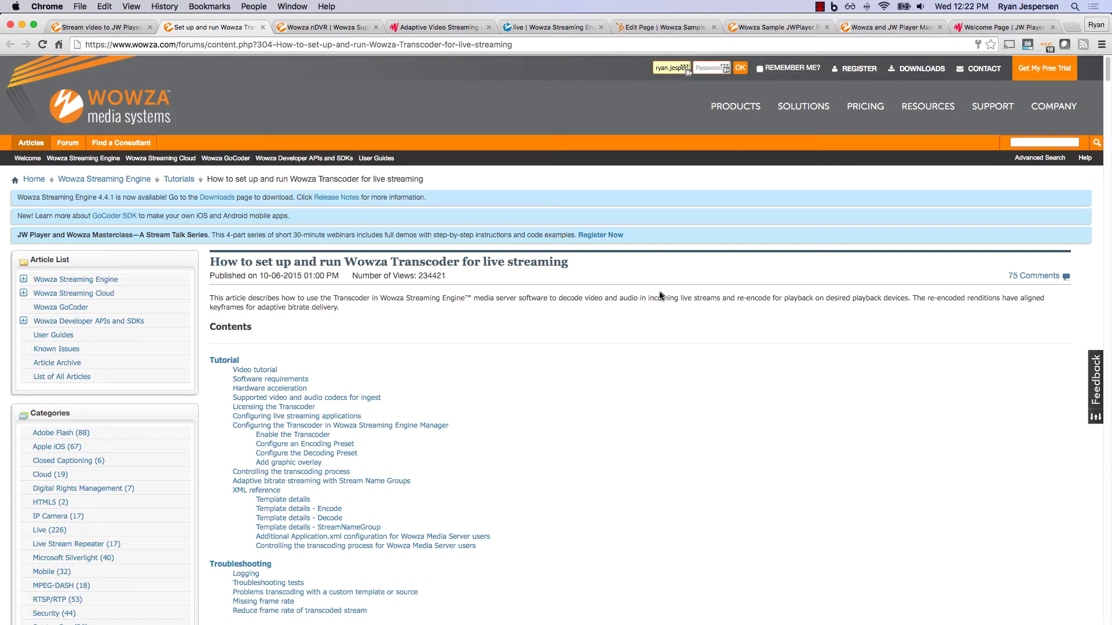
key("super+f")
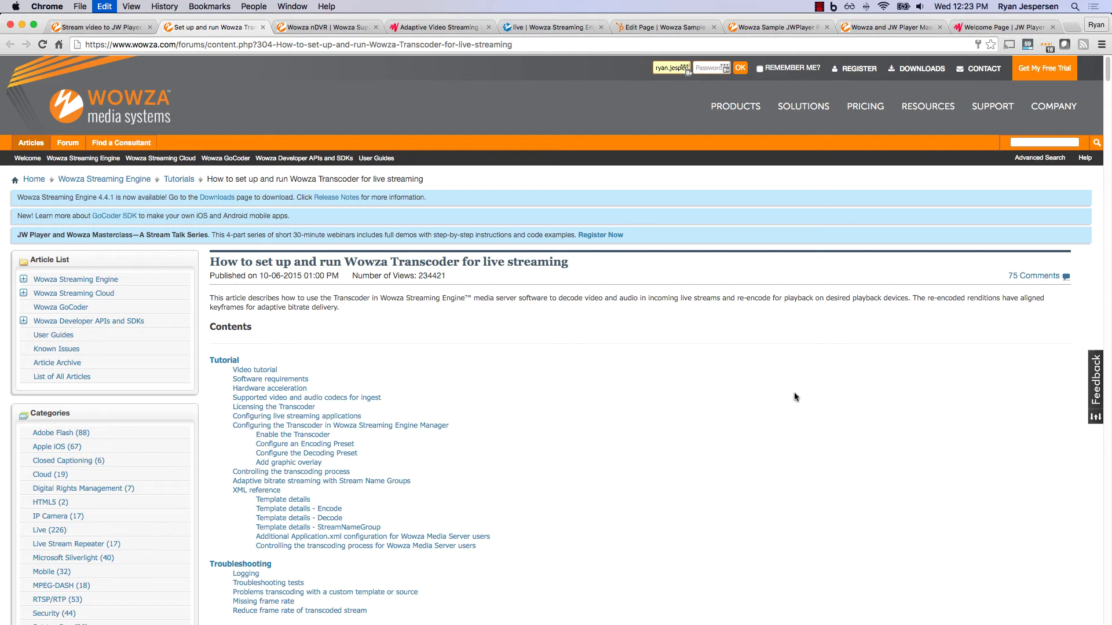
type("ngrp")
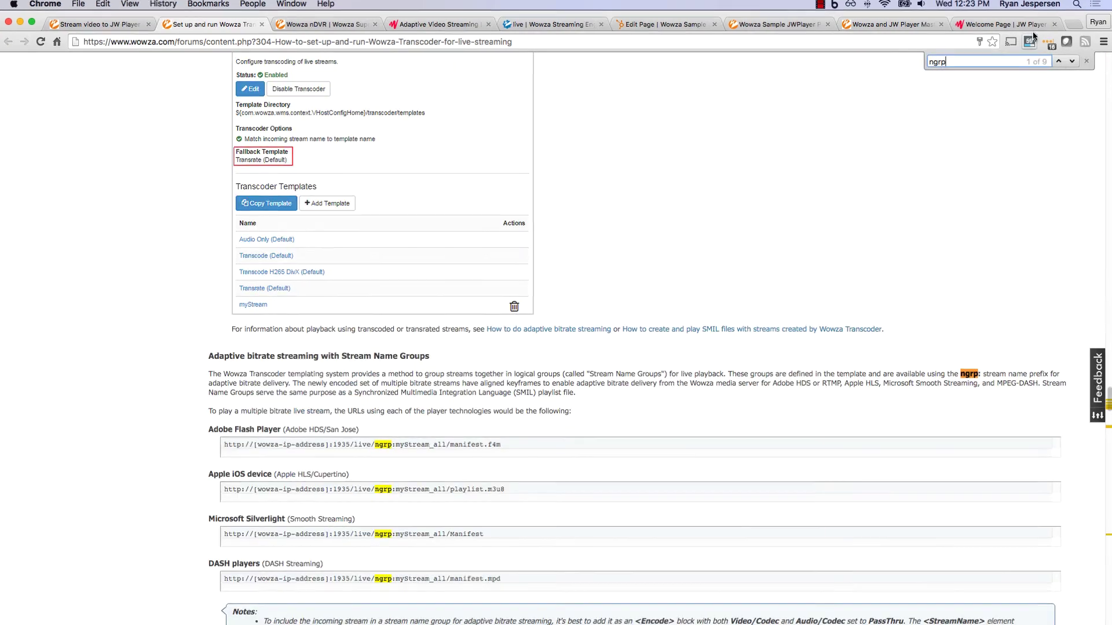
key("Escape")
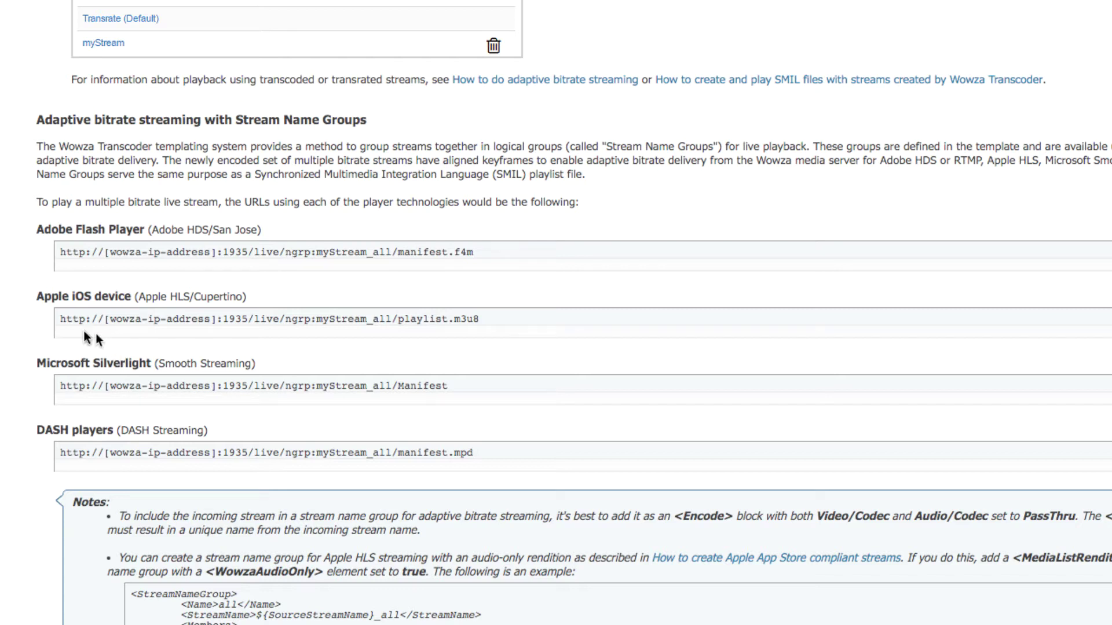
- Highlight the Apple iOS URL and its live, ngrp:myStream_all and myStream_all parts
left_click_drag(60, 315, 565, 317)
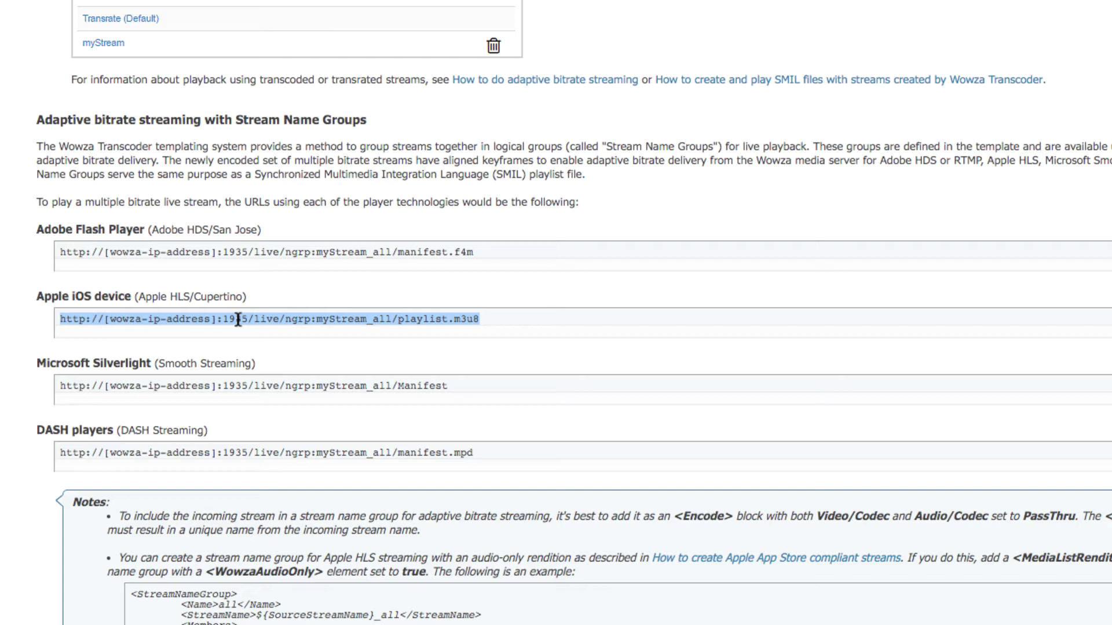
double_click(267, 320)
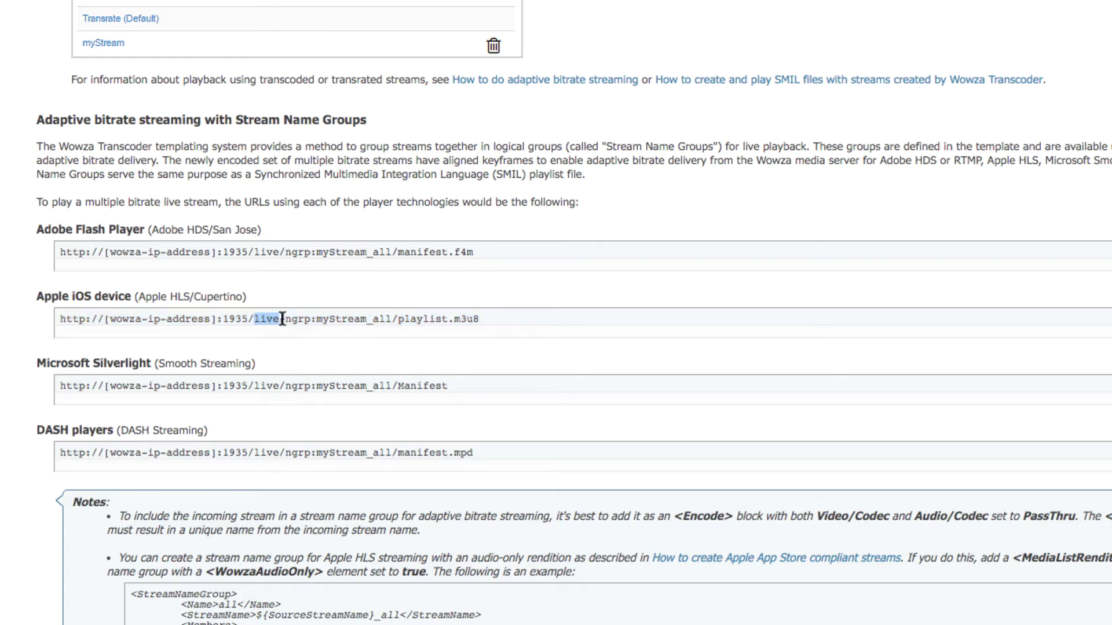
left_click_drag(281, 320, 392, 319)
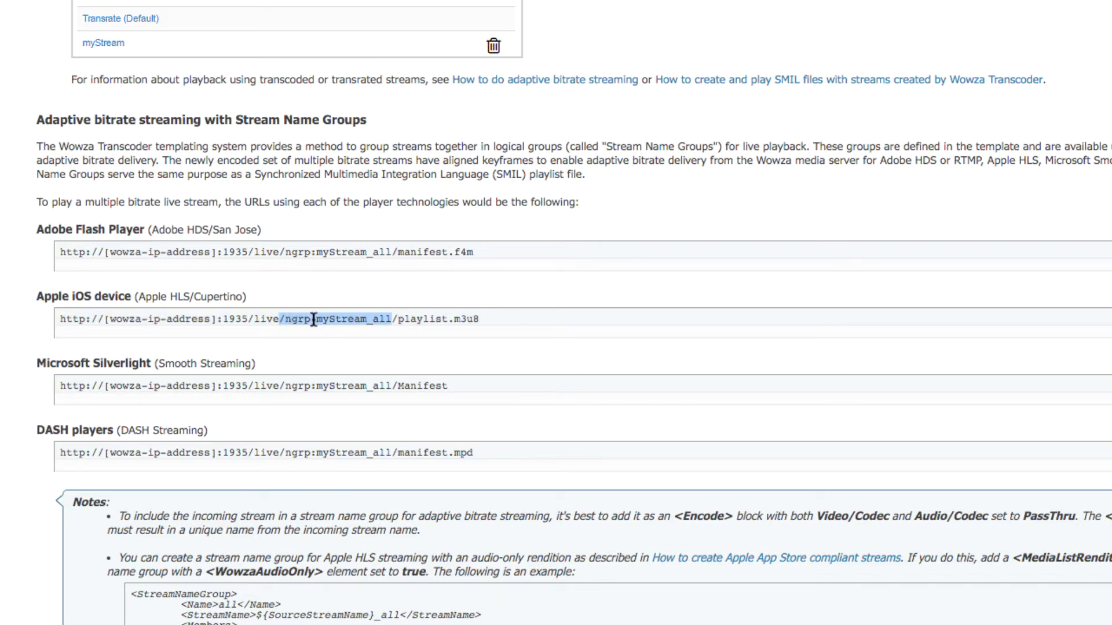
left_click_drag(317, 319, 392, 320)
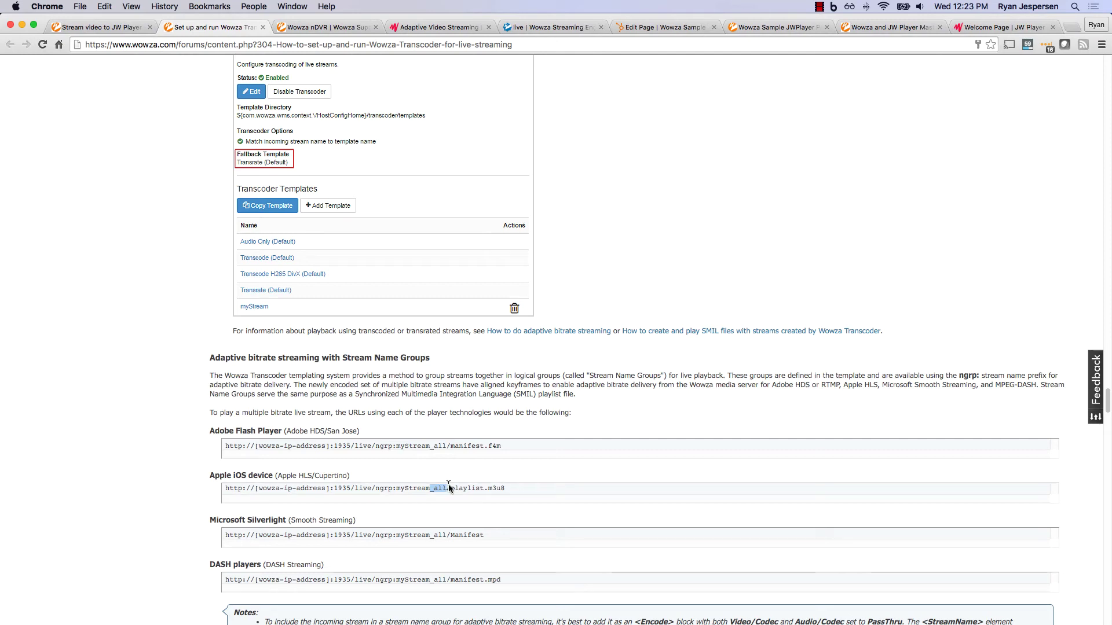
- Open the Stream Name Groups of the live application's Transrate (Default) template
left_click(555, 27)
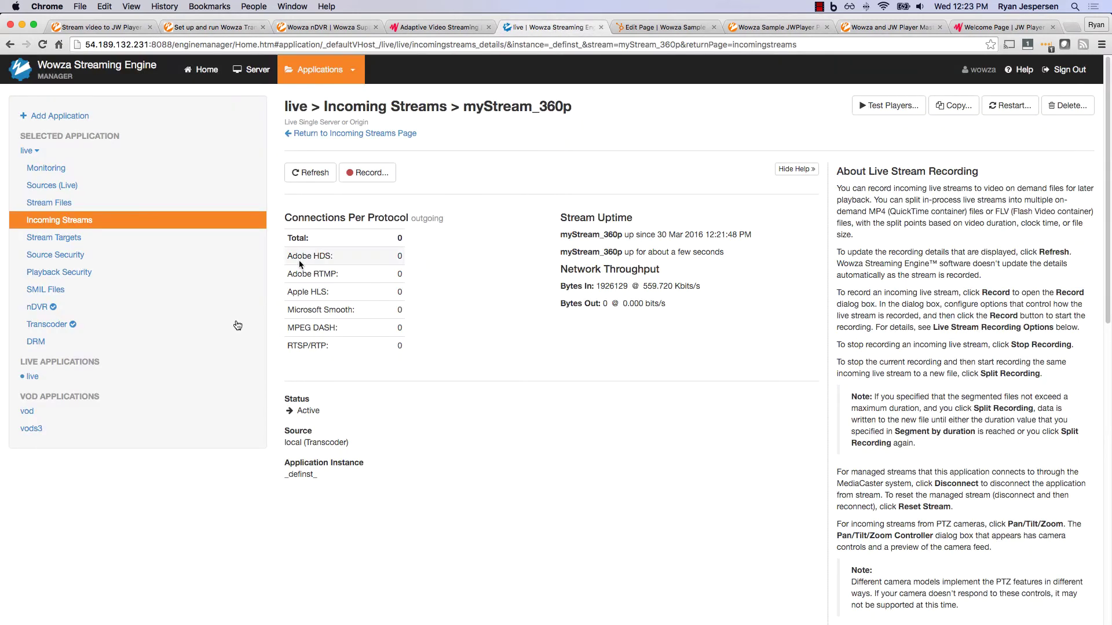
left_click(57, 326)
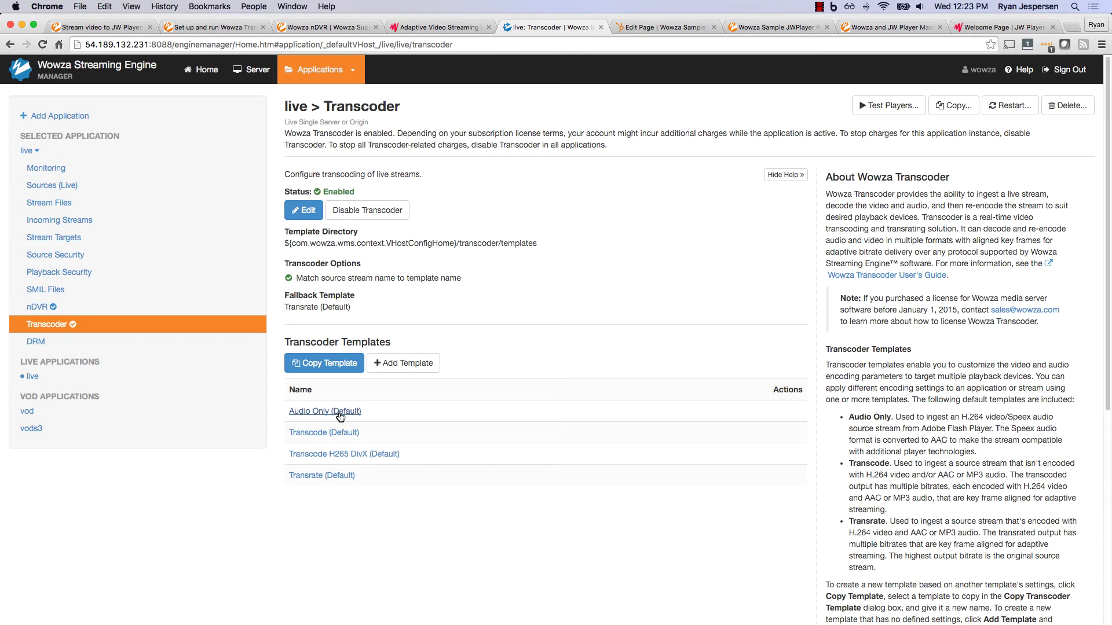
left_click(338, 477)
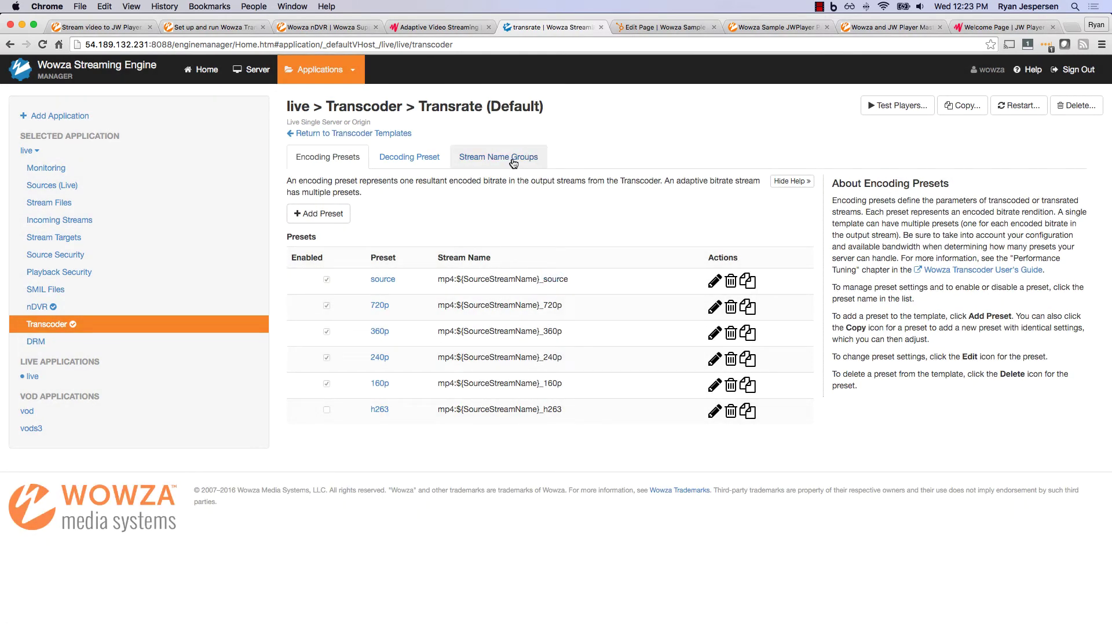
left_click(513, 162)
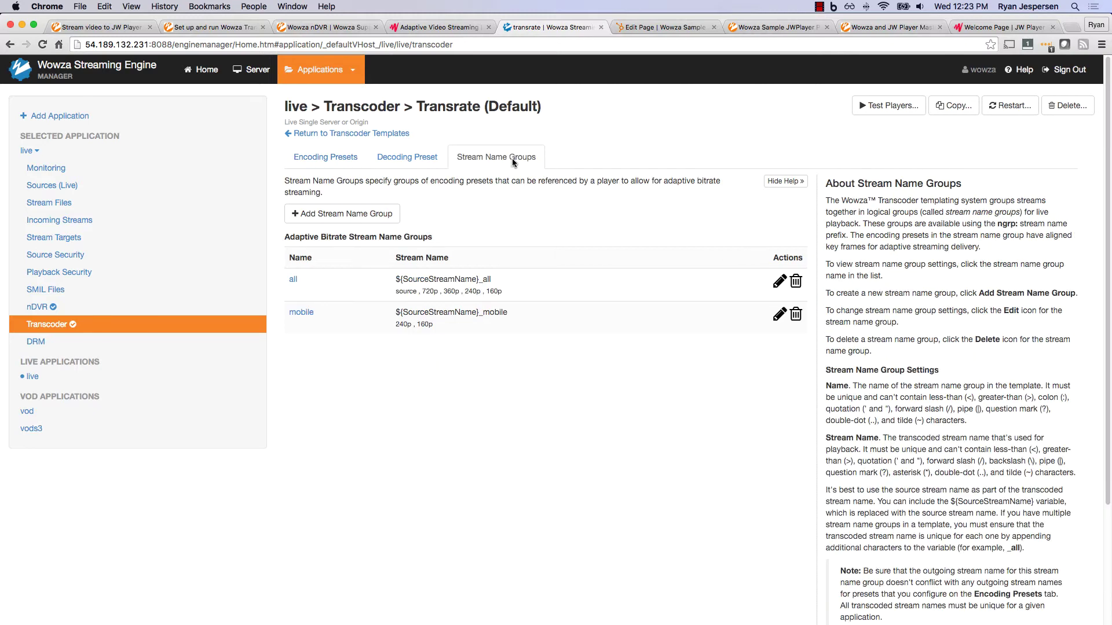
- Point out the all group's renditions, then the _all suffix in the article's URL
left_click_drag(299, 280, 288, 284)
left_click_drag(502, 291, 393, 295)
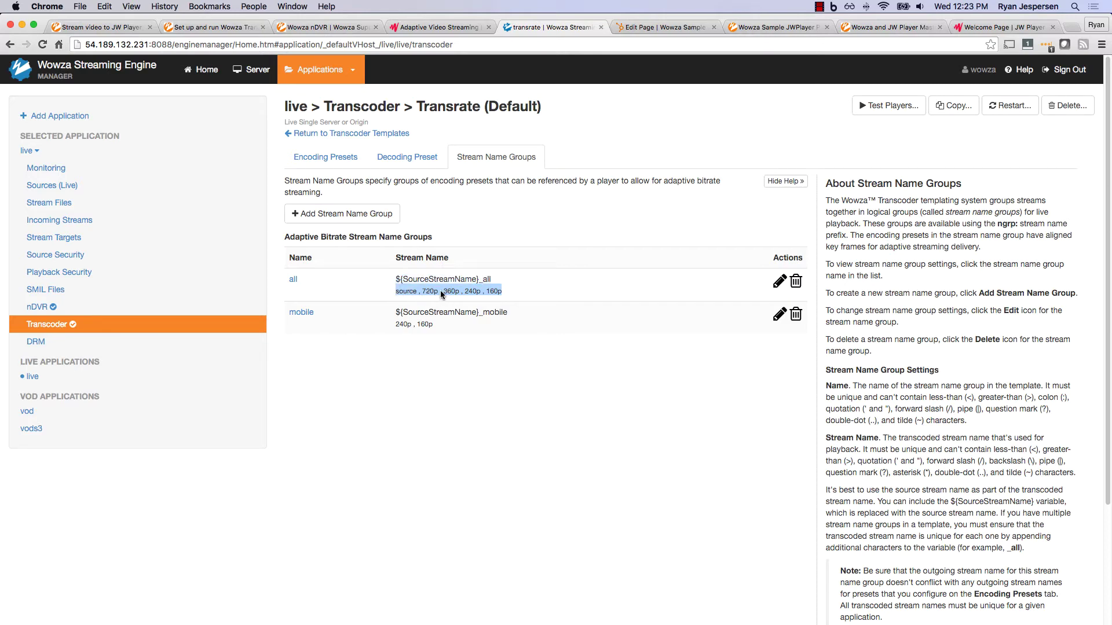
left_click(200, 27)
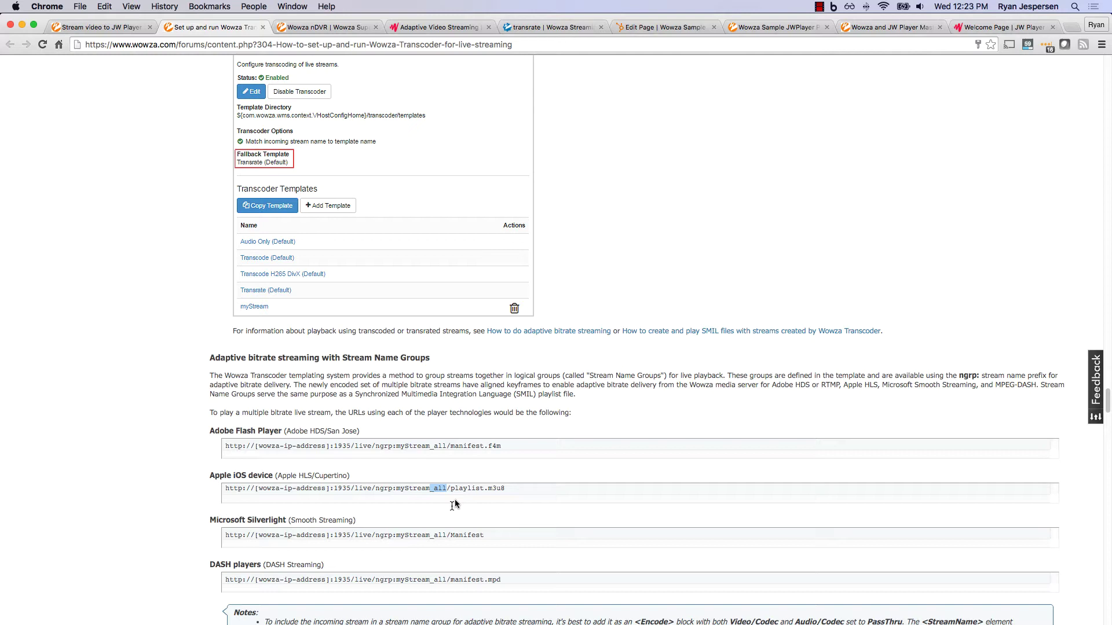
mouse_move(447, 492)
left_mouse_down()
mouse_move(427, 489)
mouse_move(442, 488)
left_mouse_up()
- In Coda's ngrp.html, highlight the generic ngrp URL on line 3 and the server IP on line 1
left_click(502, 488)
key("super+Tab")
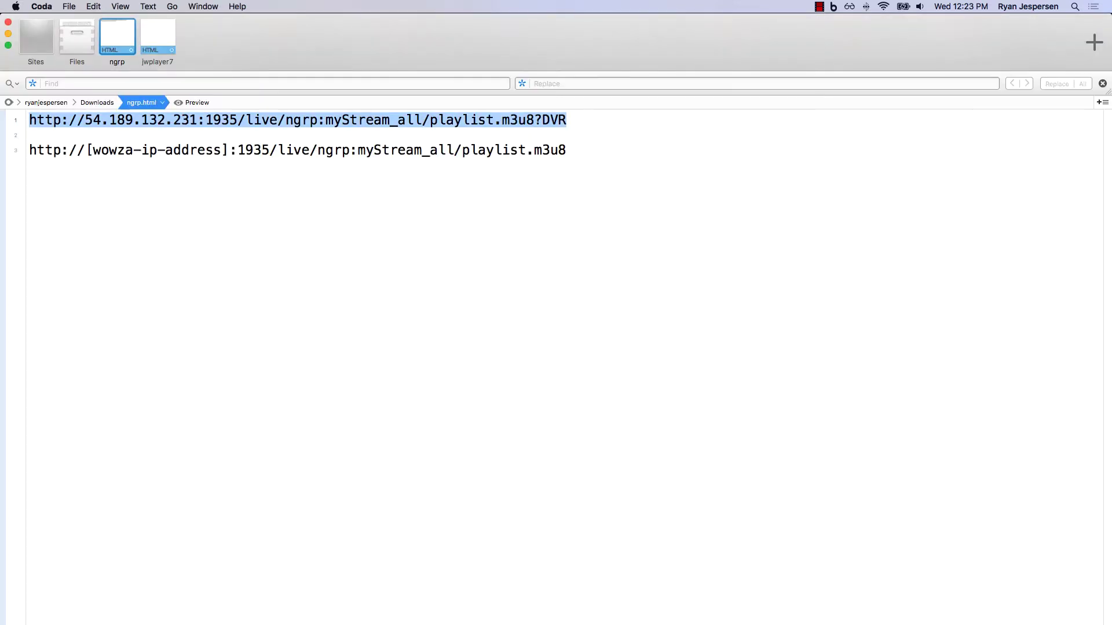
key("super+Down")
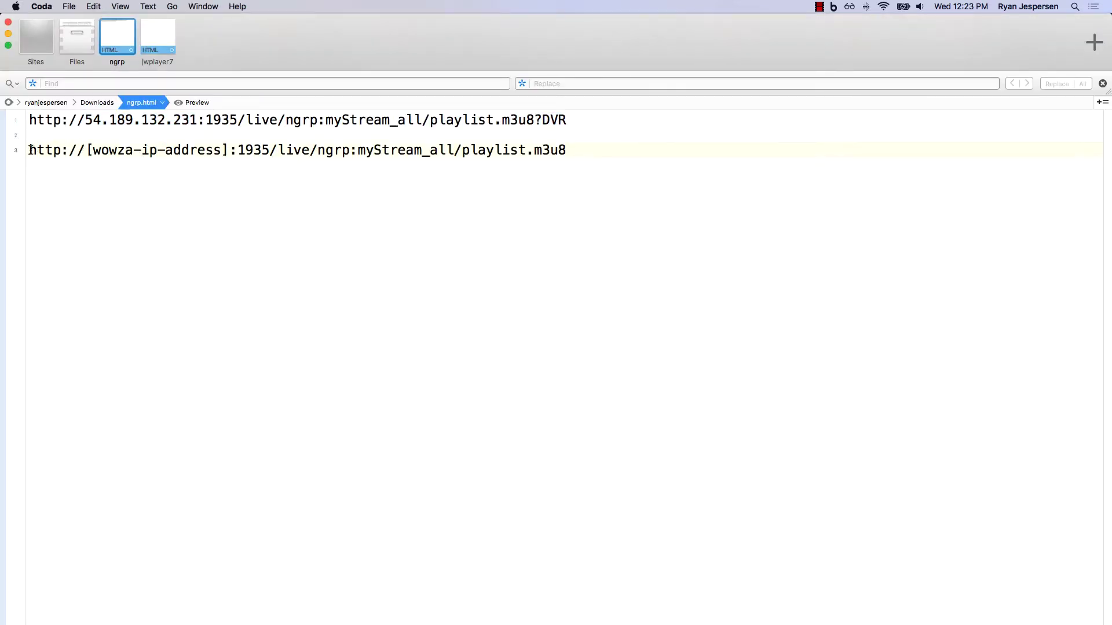
left_click_drag(29, 149, 608, 153)
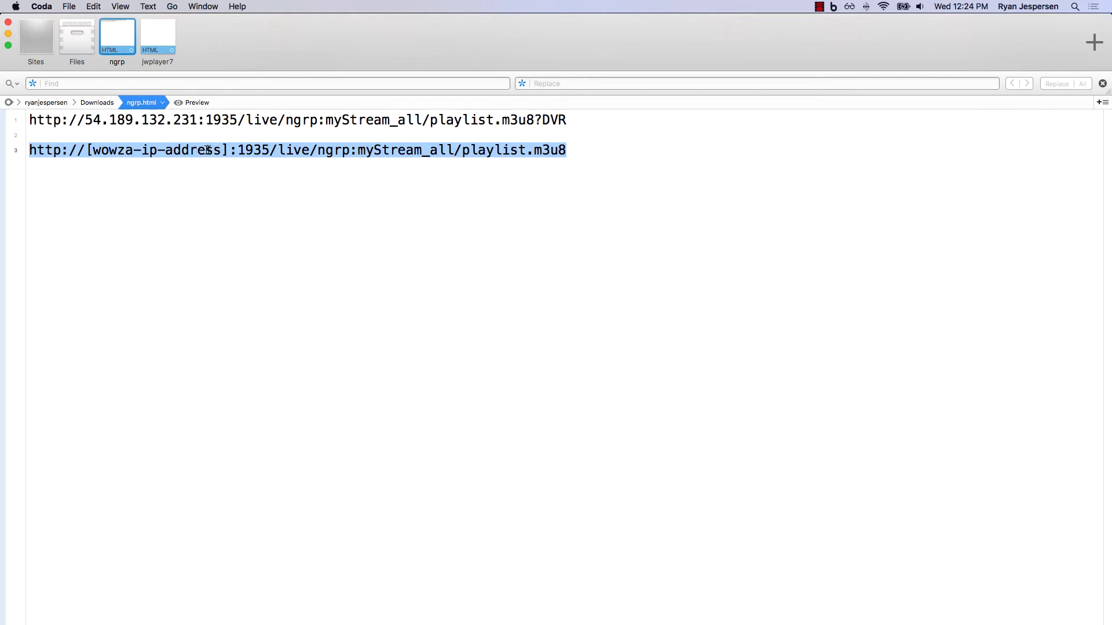
left_click_drag(199, 120, 87, 124)
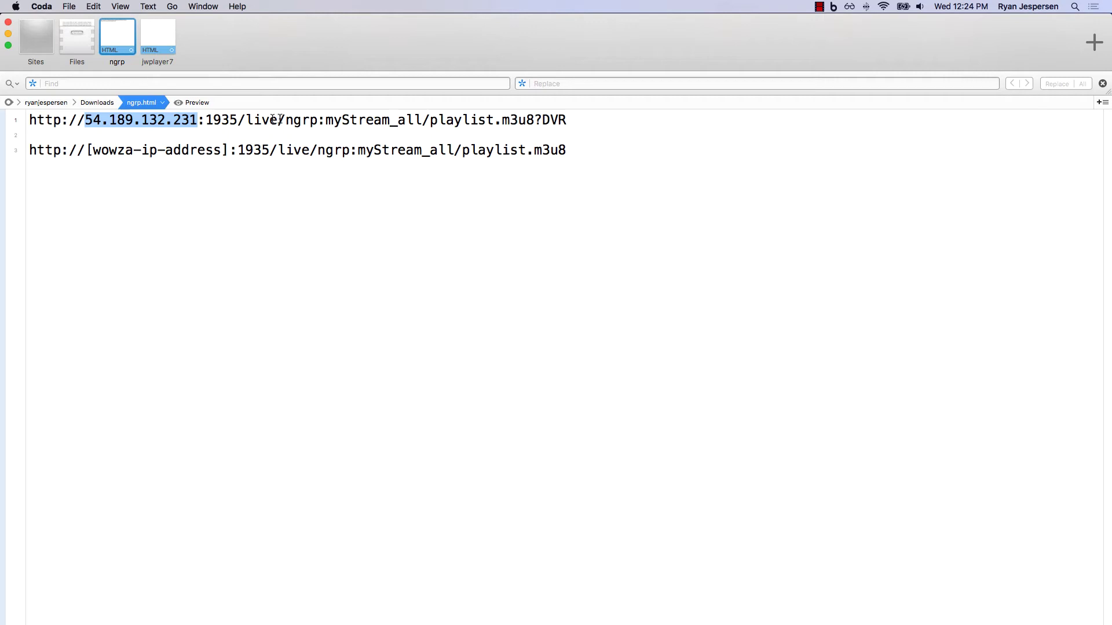
left_click(303, 120)
- Highlight the line-1 URL's ngrp: prefix, myStream stream name and ?DVR suffix
left_click_drag(286, 121, 326, 120)
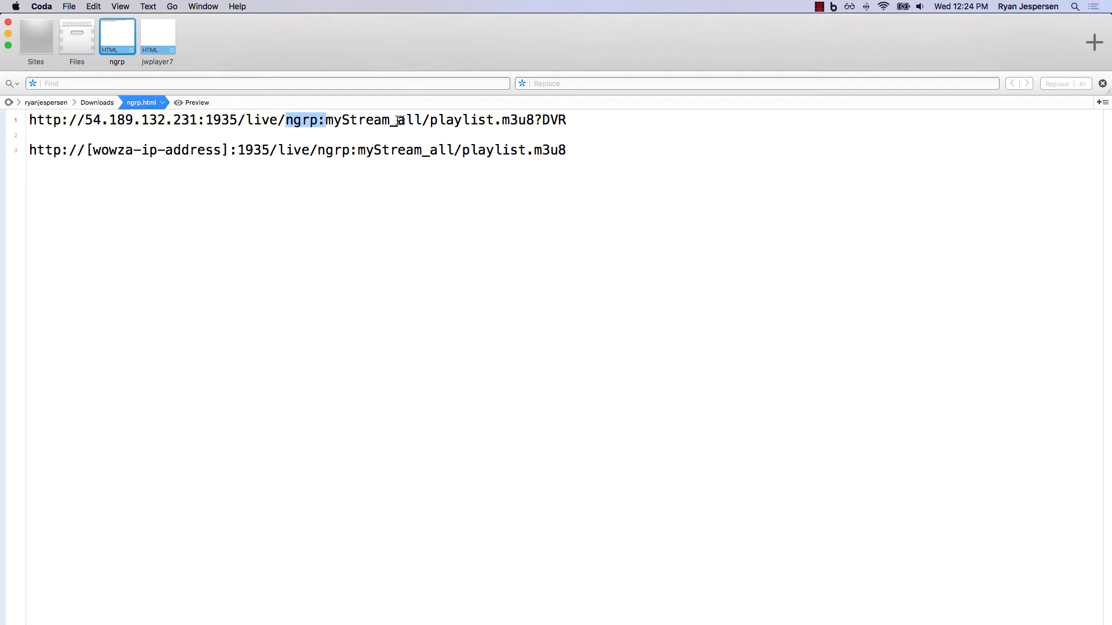
left_click(375, 119)
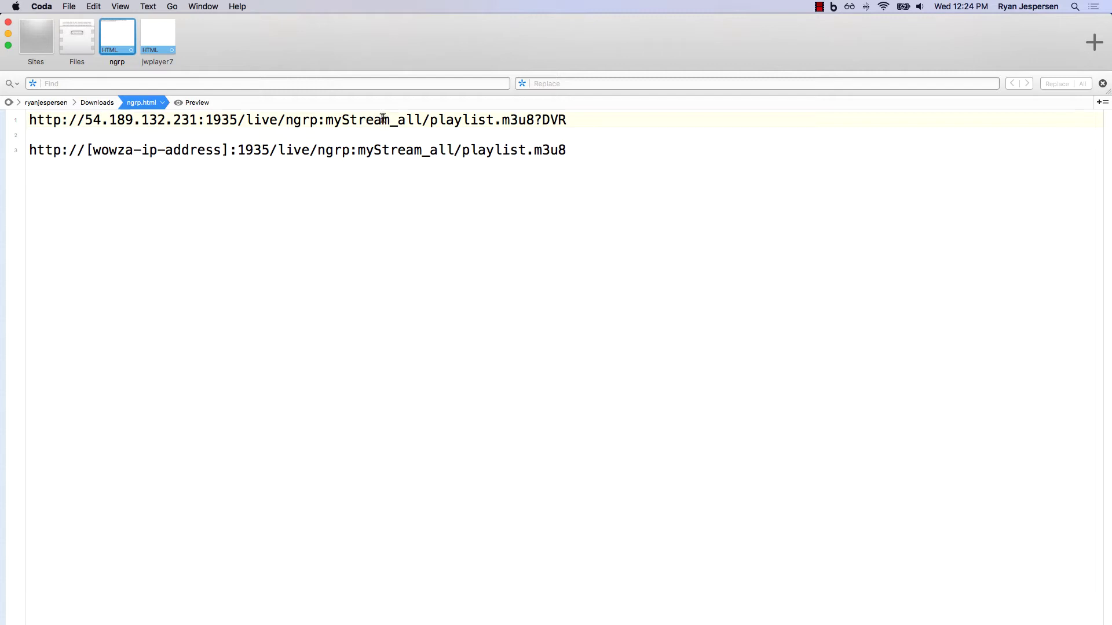
left_click_drag(391, 120, 327, 120)
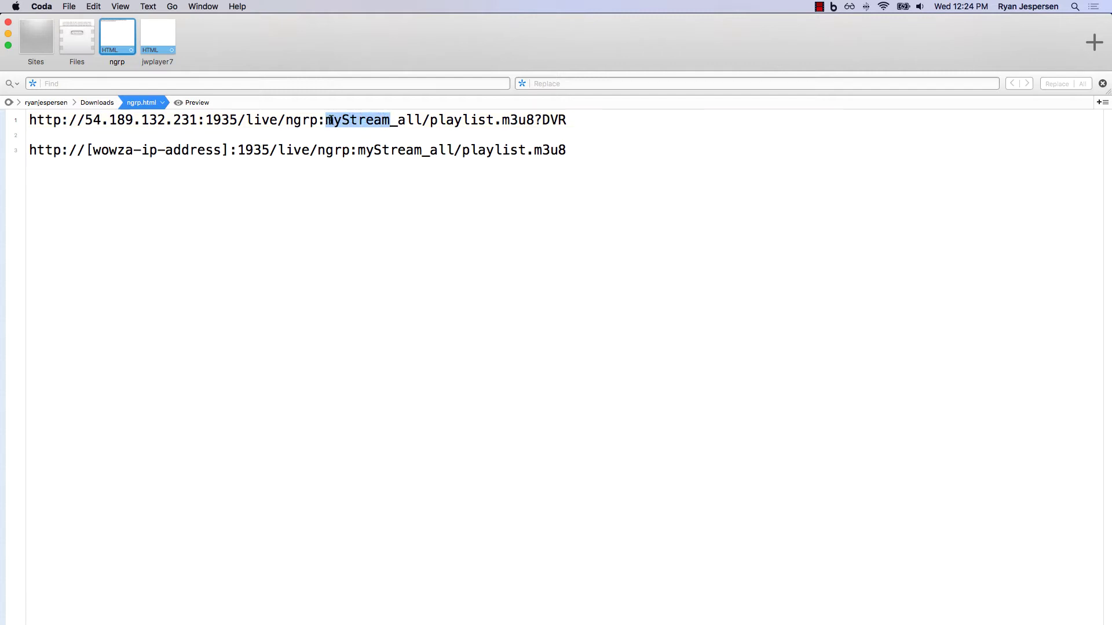
left_click(559, 120)
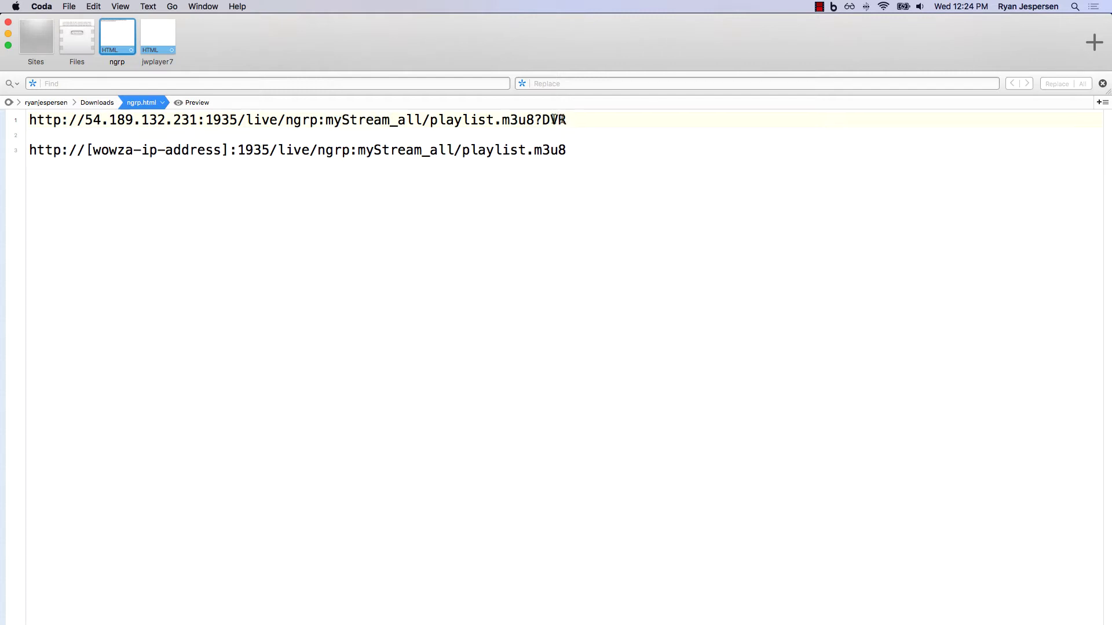
left_click_drag(558, 120, 537, 120)
- Copy the whole line-1 ngrp:myStream_all DVR playlist URL and return to Chrome
left_click_drag(566, 120, 15, 118)
key("super+c")
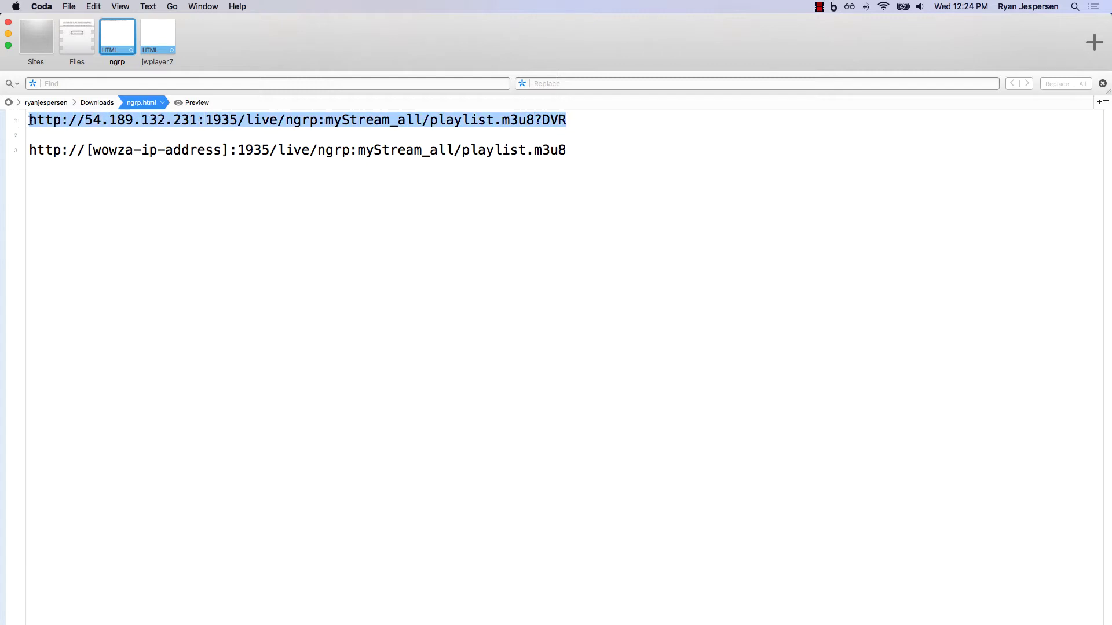
key("super+Tab")
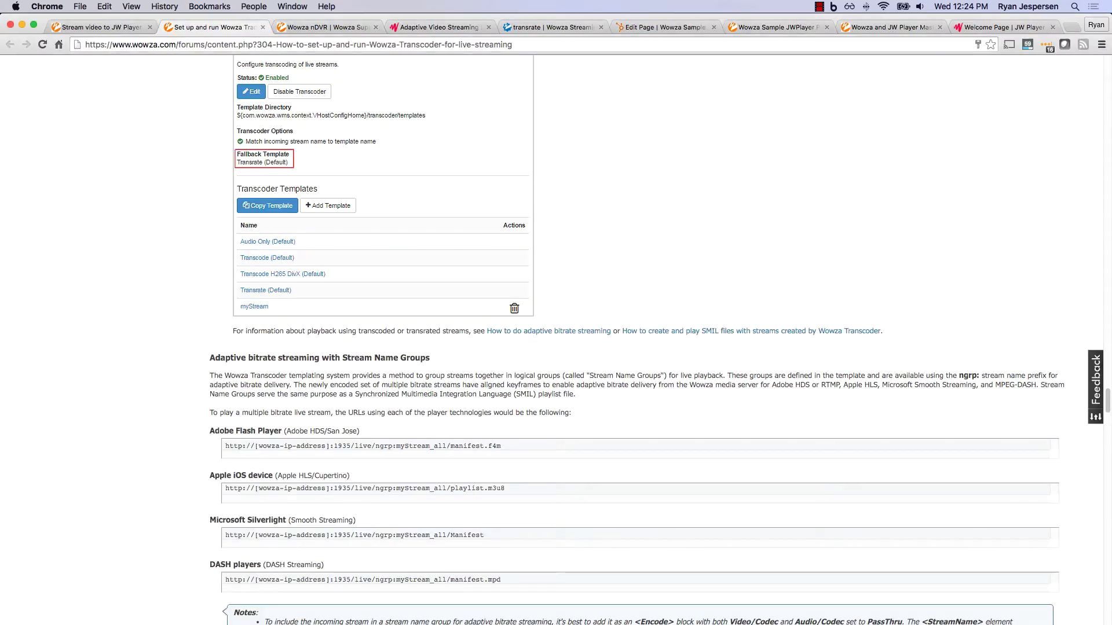
- From the dashboard Welcome page, quick-publish the pasted ngrp:myStream_all playlist.m3u8?DVR URL to build embed code
left_click(1013, 29)
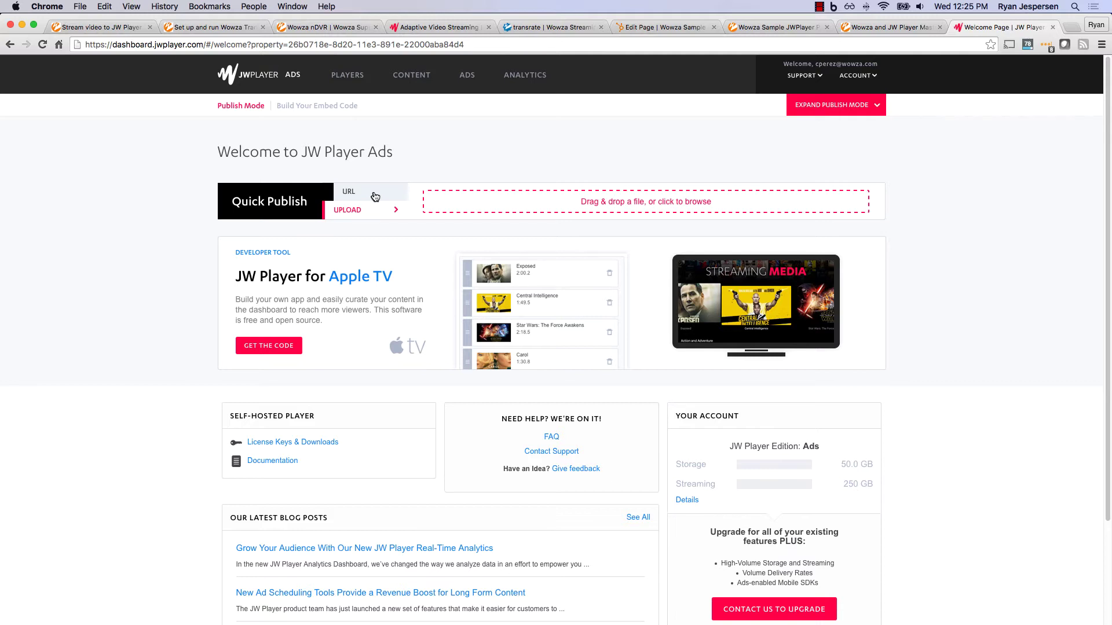
left_click(375, 196)
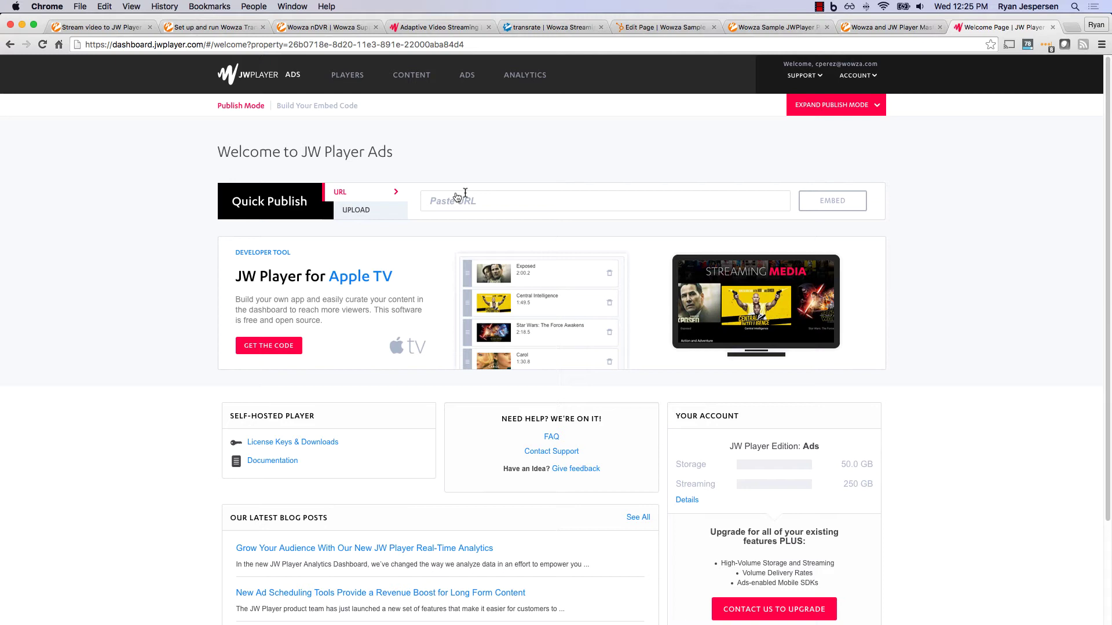
left_click(472, 200)
key("super+v")
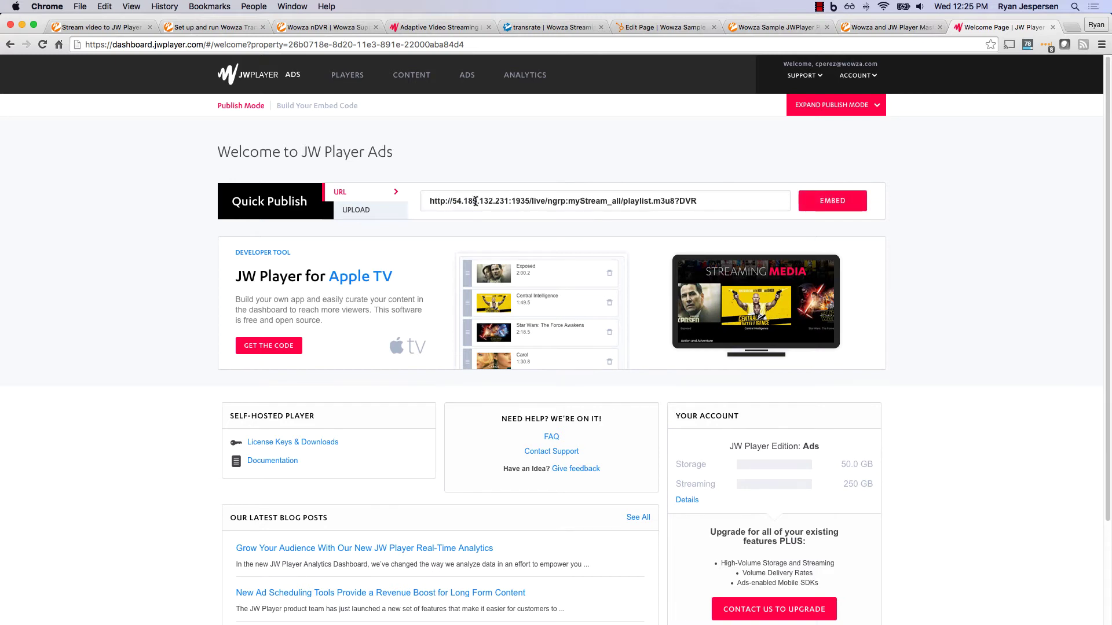
left_click(832, 202)
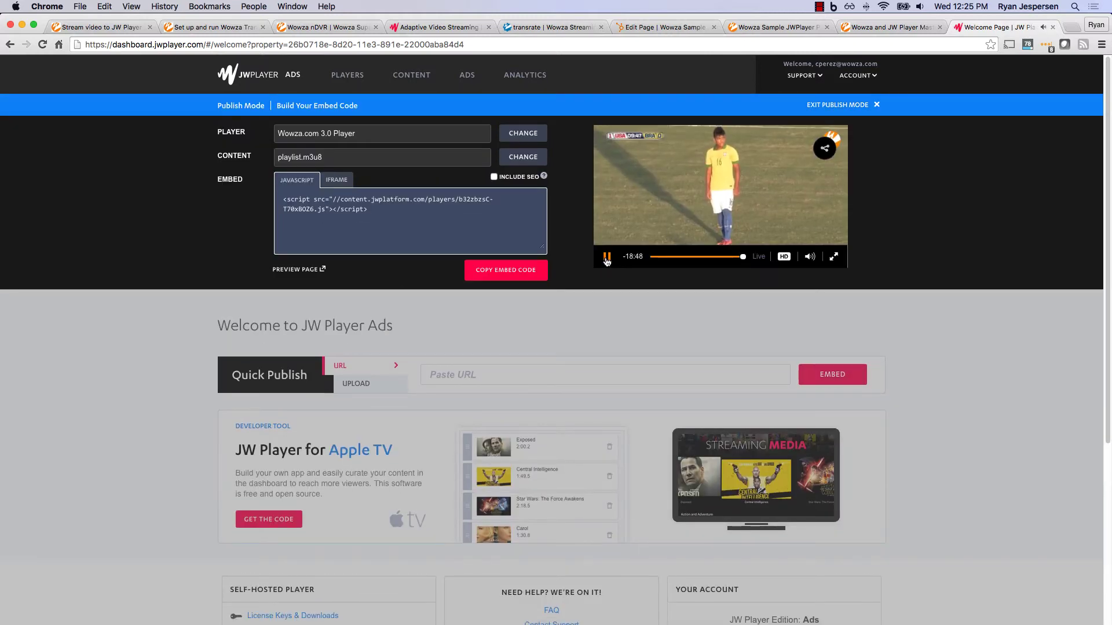
- Pause the live soccer preview, check the HD quality renditions, and choose to change the player
left_click(607, 257)
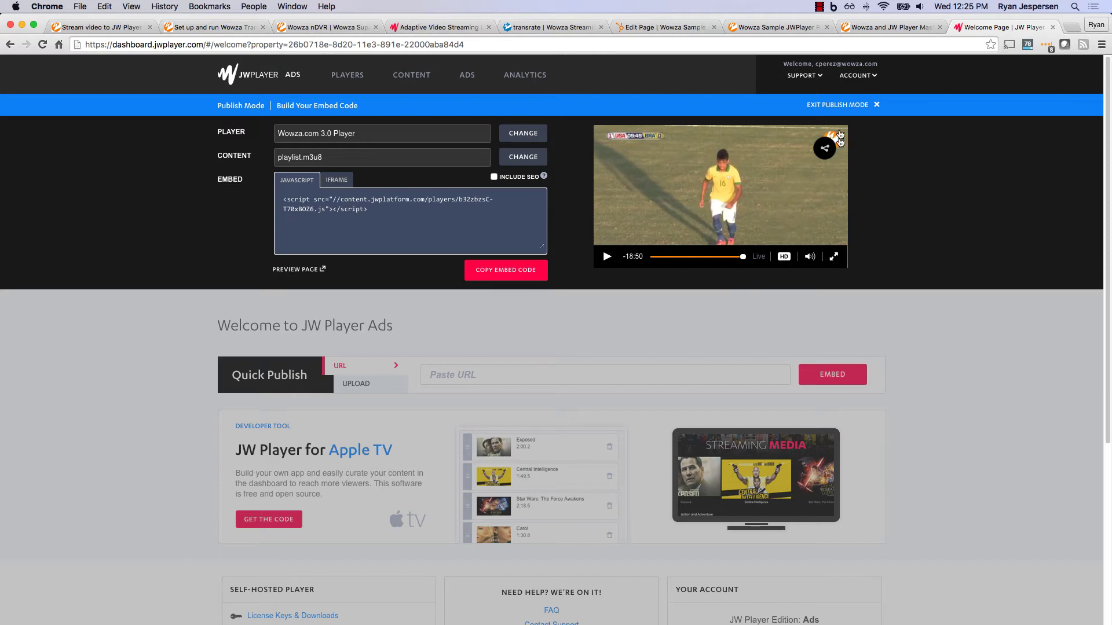
mouse_move(785, 258)
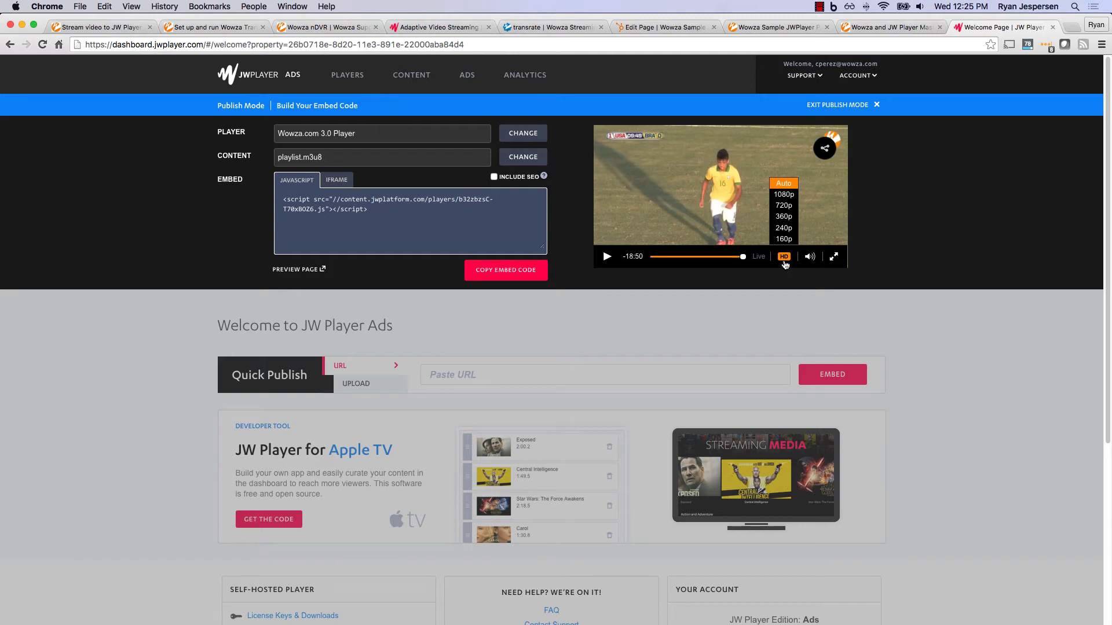
left_click(529, 137)
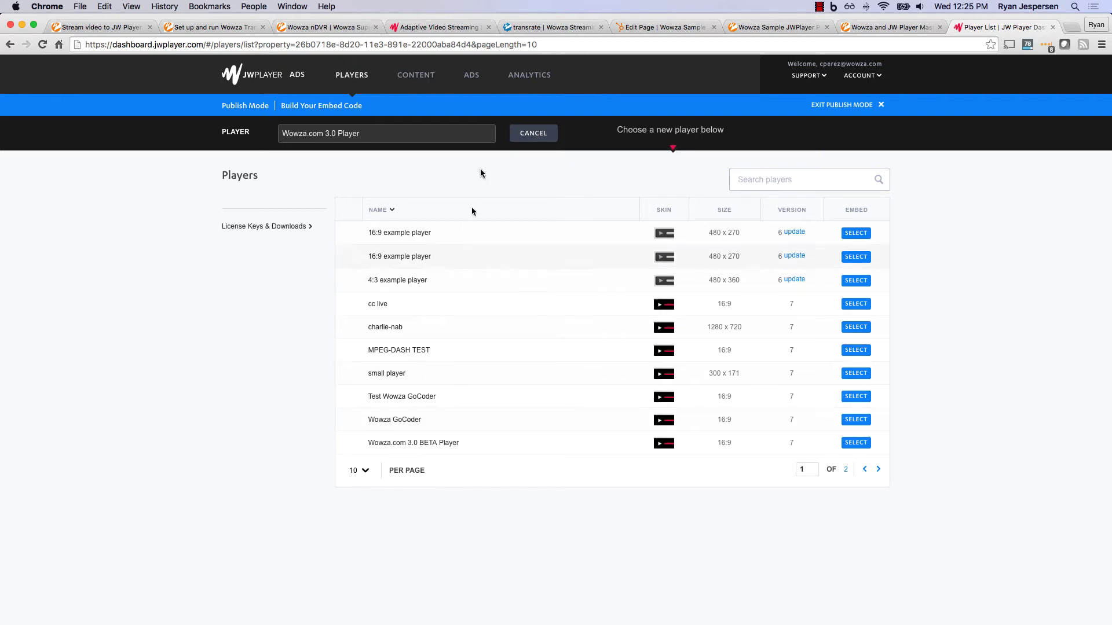
- Open Wowza.com 3.0 Player from page 2 of the Players list and pause its preview
left_click(353, 76)
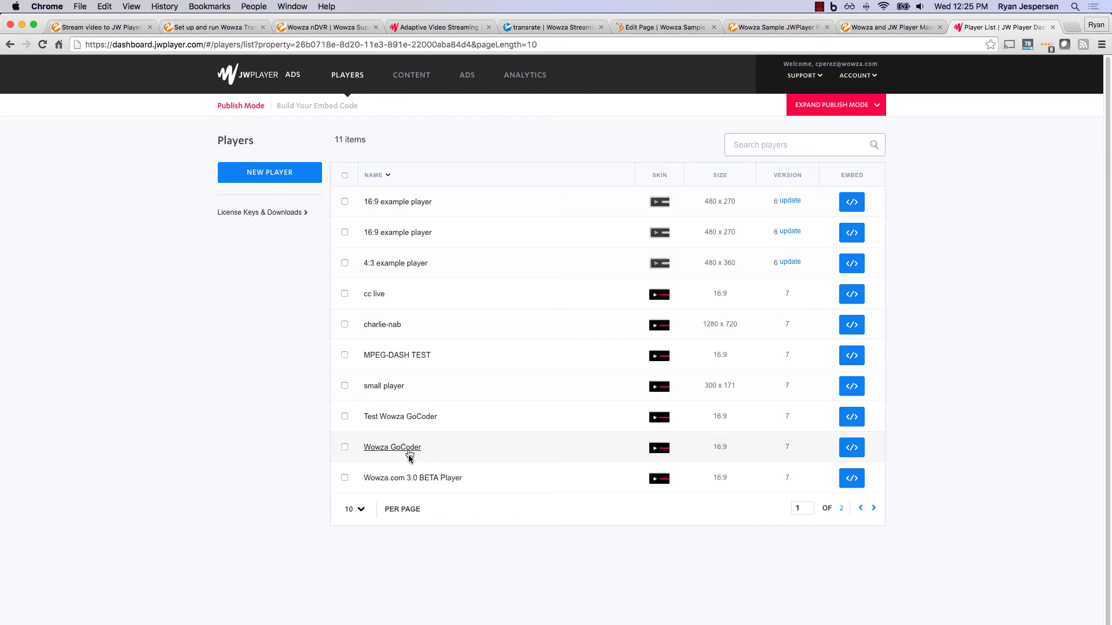
left_click(874, 509)
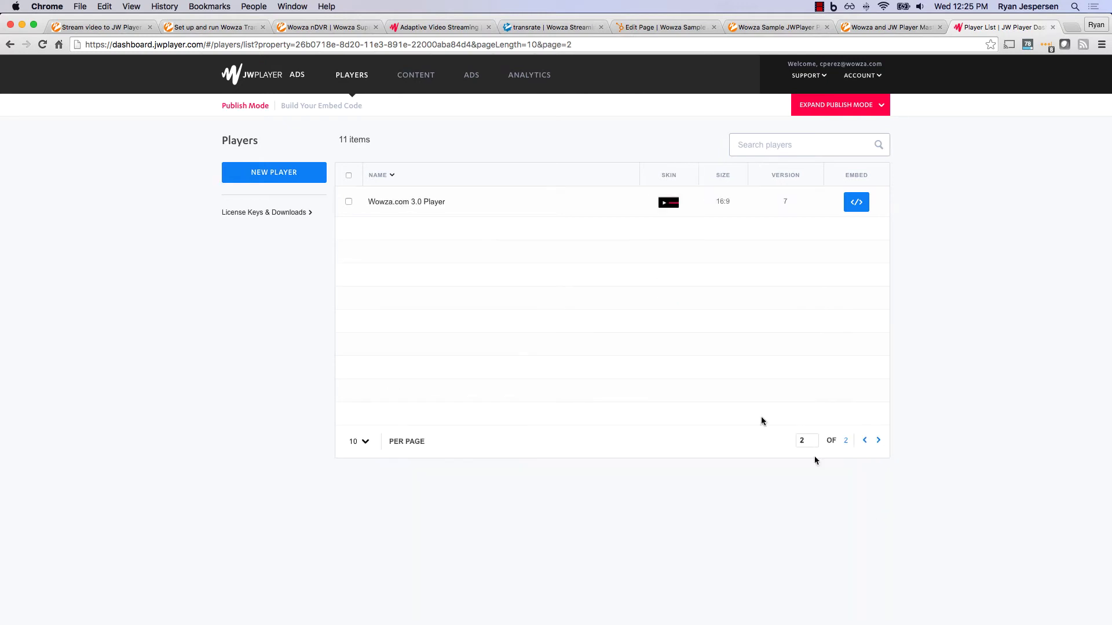
left_click(415, 206)
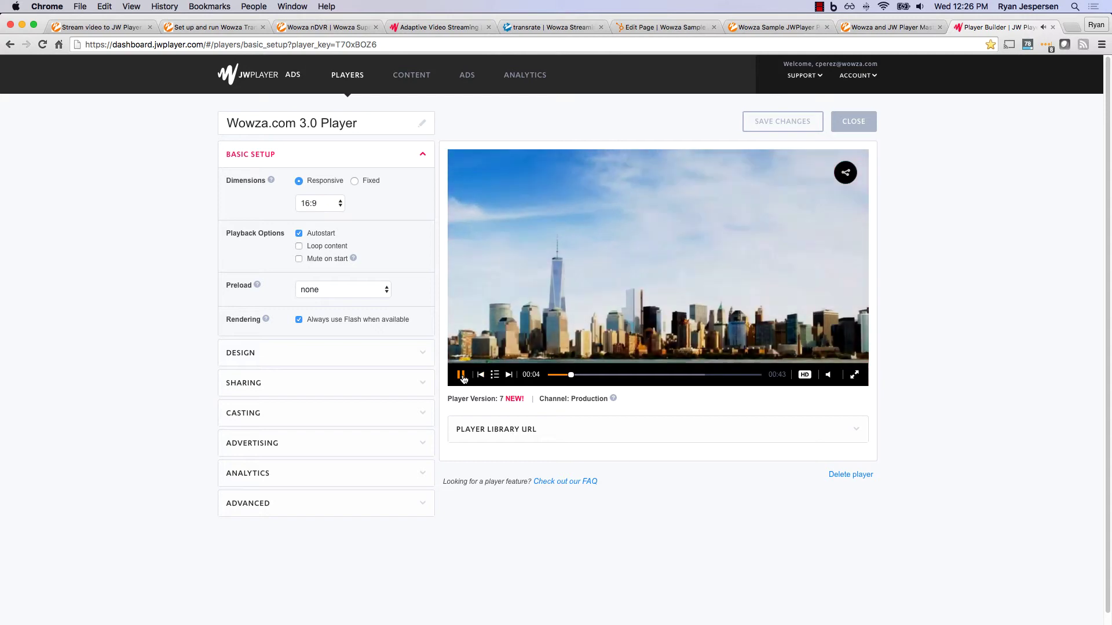
left_click(462, 376)
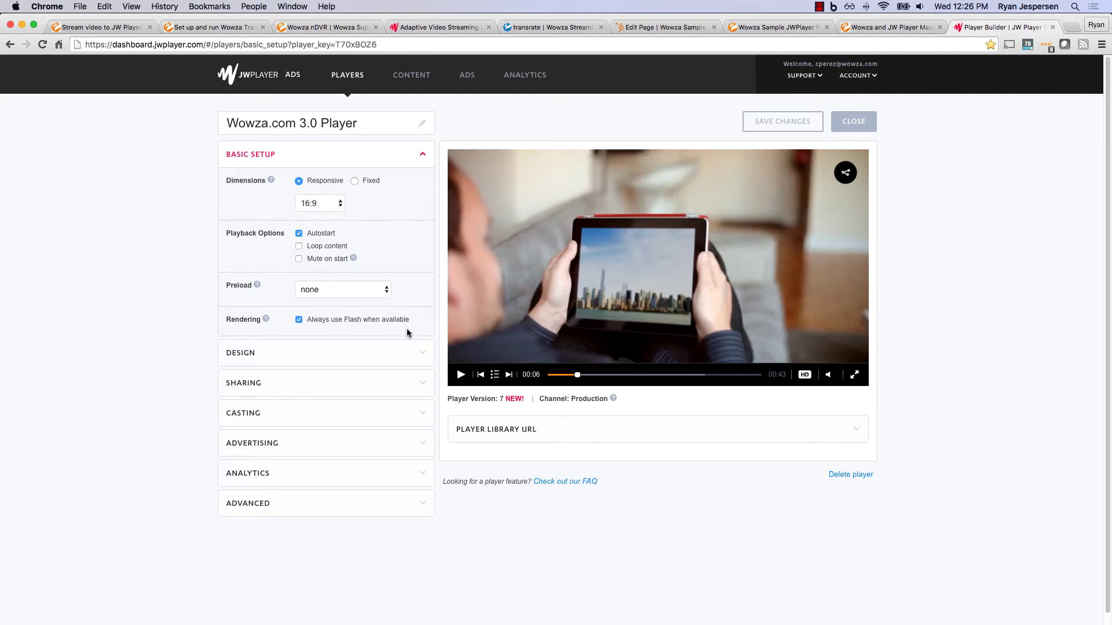
- Expand and scroll through the Wowza.com 3.0 Player's Design settings
left_click(424, 356)
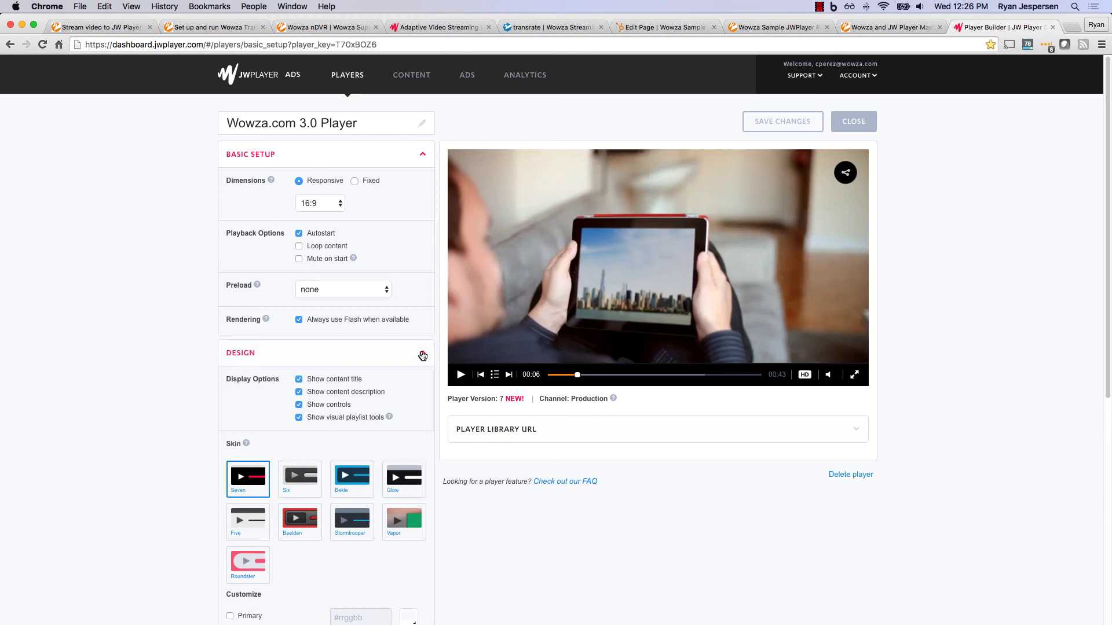
scroll(141, 405, "down", 5)
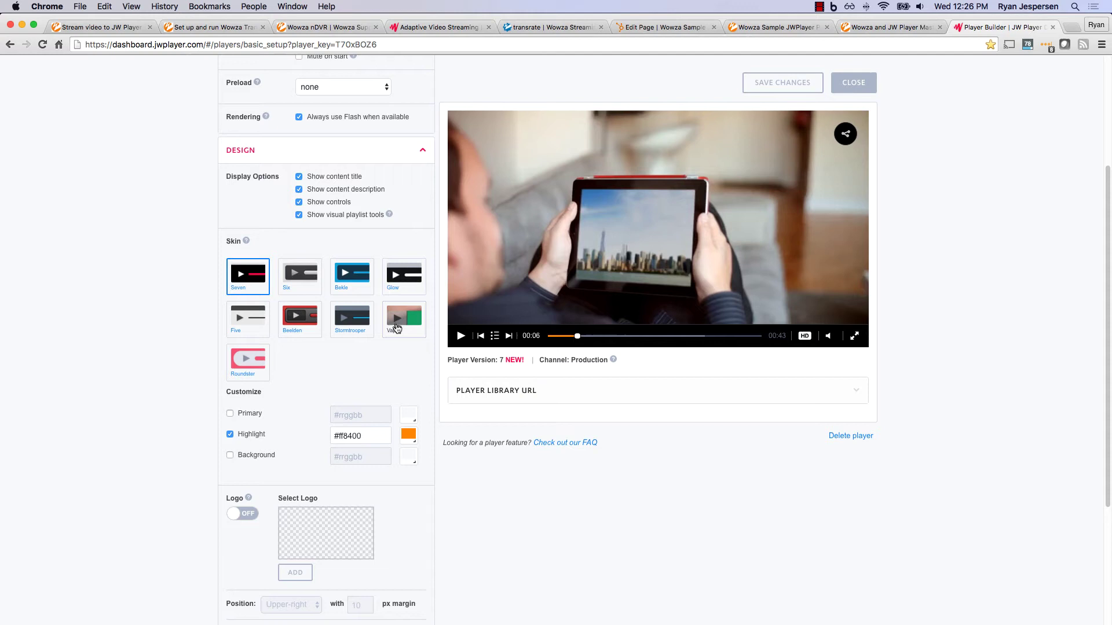
scroll(171, 417, "down", 5)
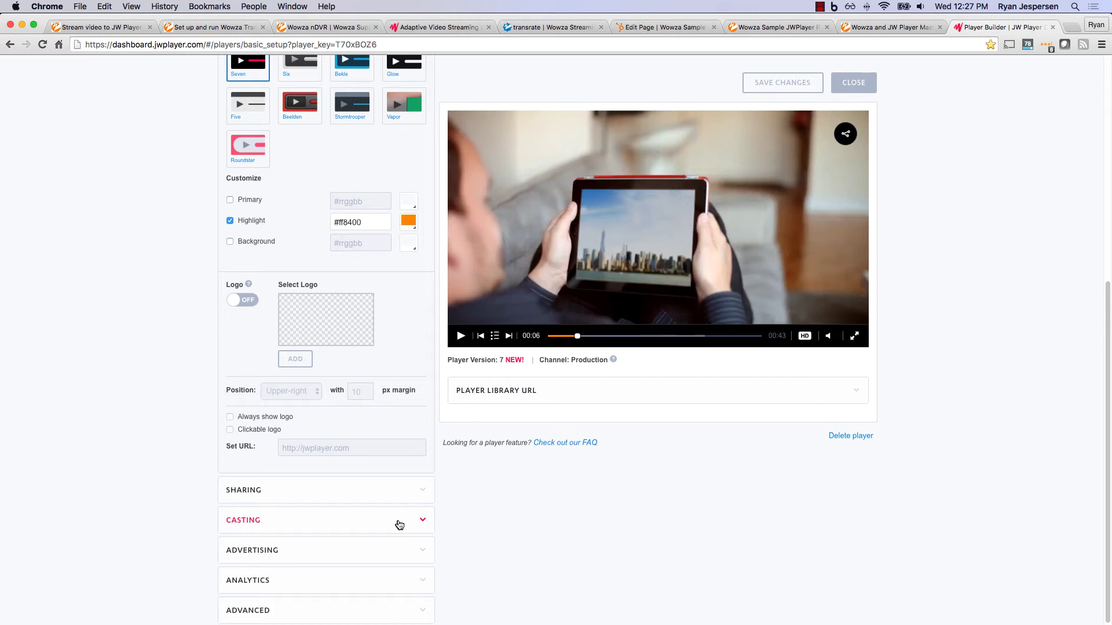
scroll(397, 524, "up", 10)
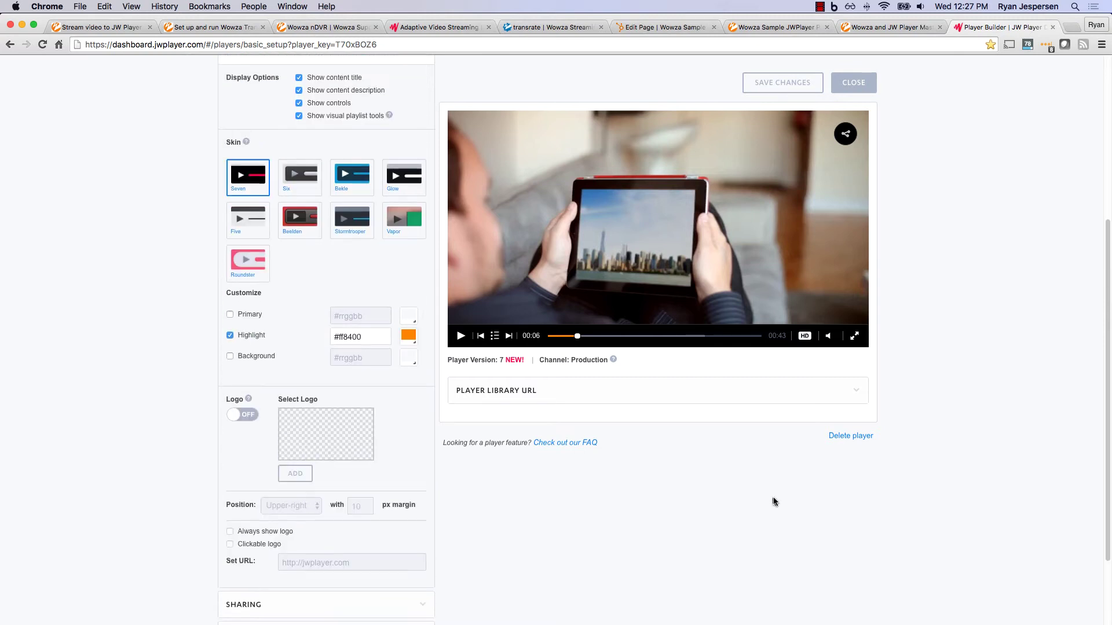
scroll(450, 525, "down", 10)
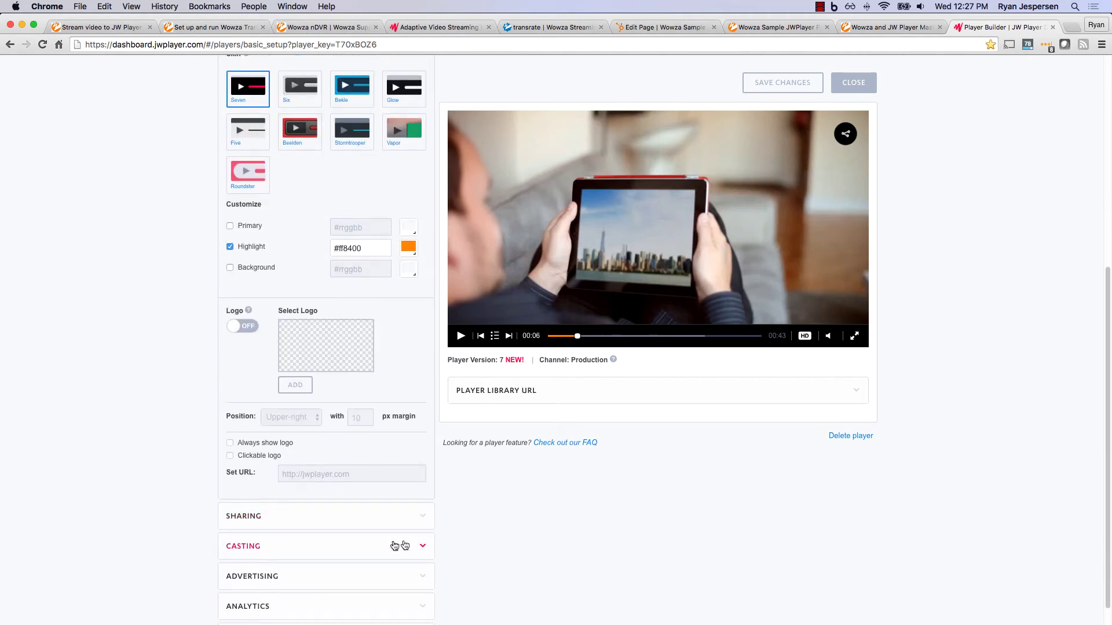
- Expand and review the player's Casting settings
left_click(300, 553)
scroll(445, 513, "down", 3)
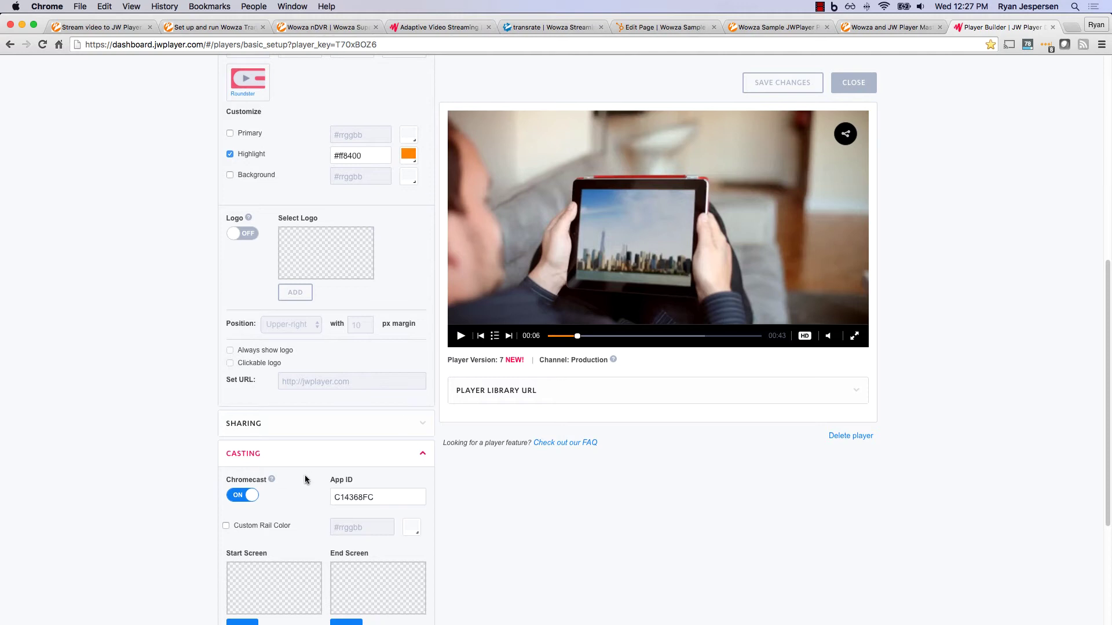
scroll(324, 463, "down", 4)
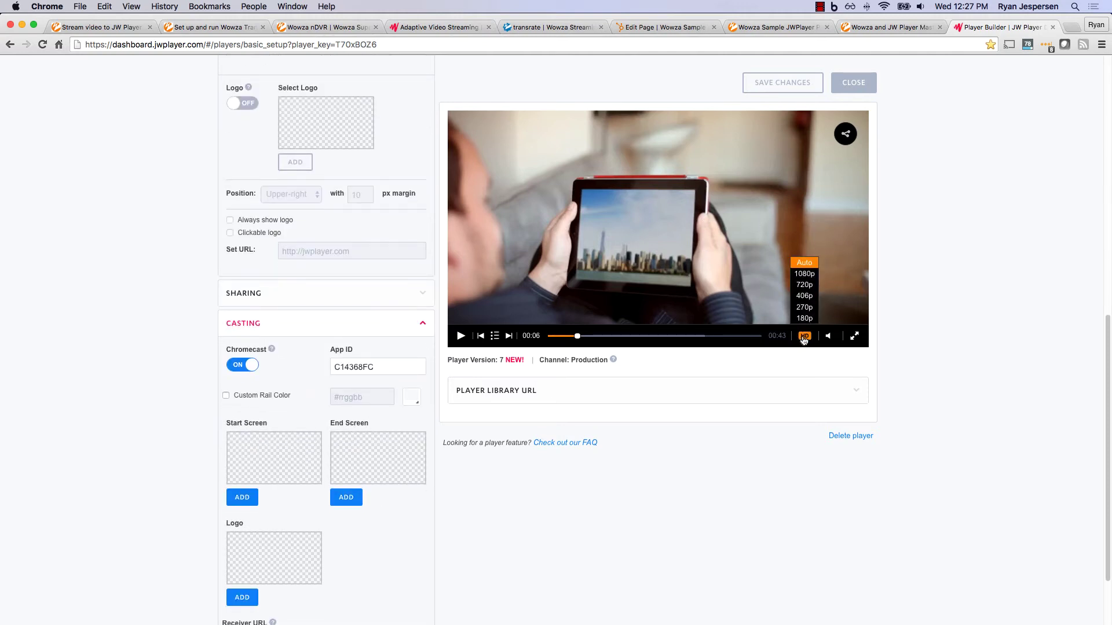
scroll(337, 447, "down", 3)
scroll(338, 447, "down", 2)
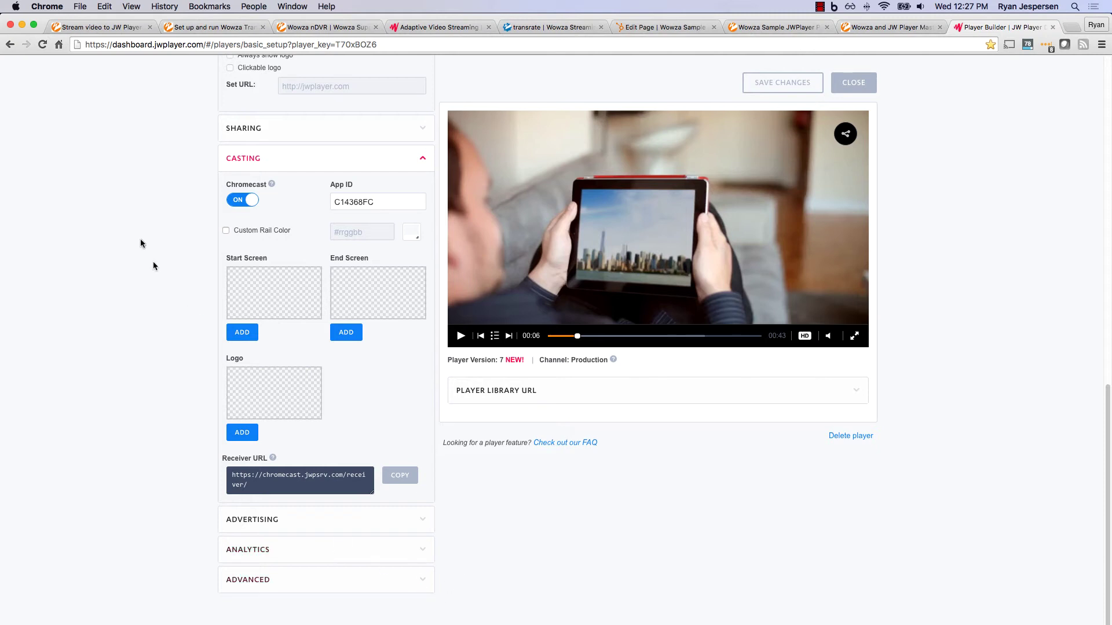
scroll(154, 266, "up", 15)
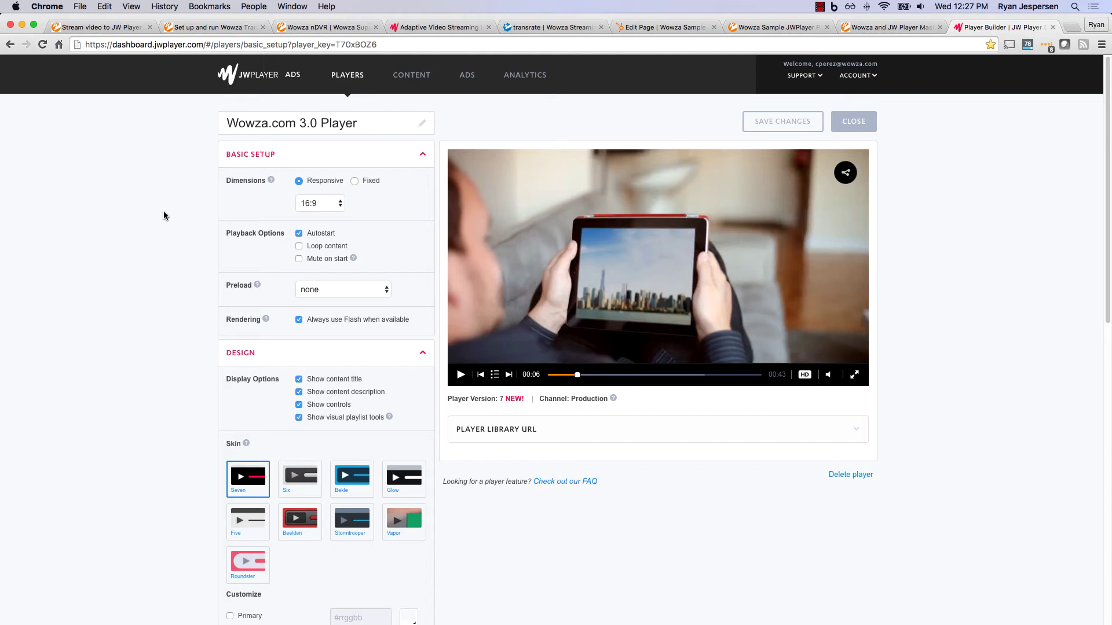
- Back on the Welcome page, paste the ngrp:myStream_all playlist.m3u8?DVR URL into Quick Publish's URL field
left_click(249, 76)
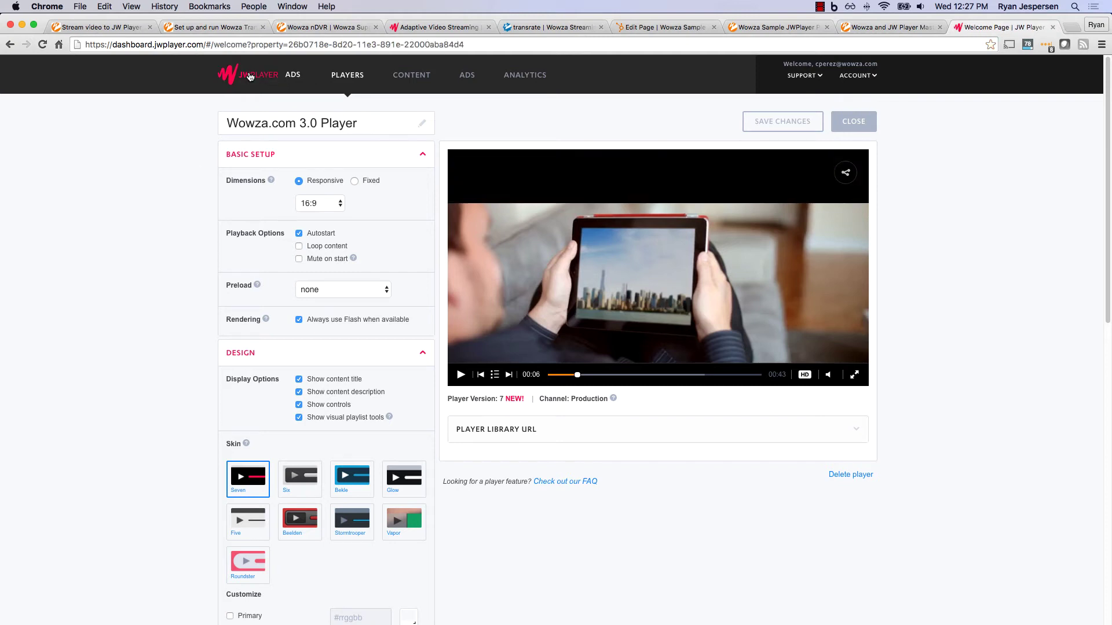
left_click(369, 193)
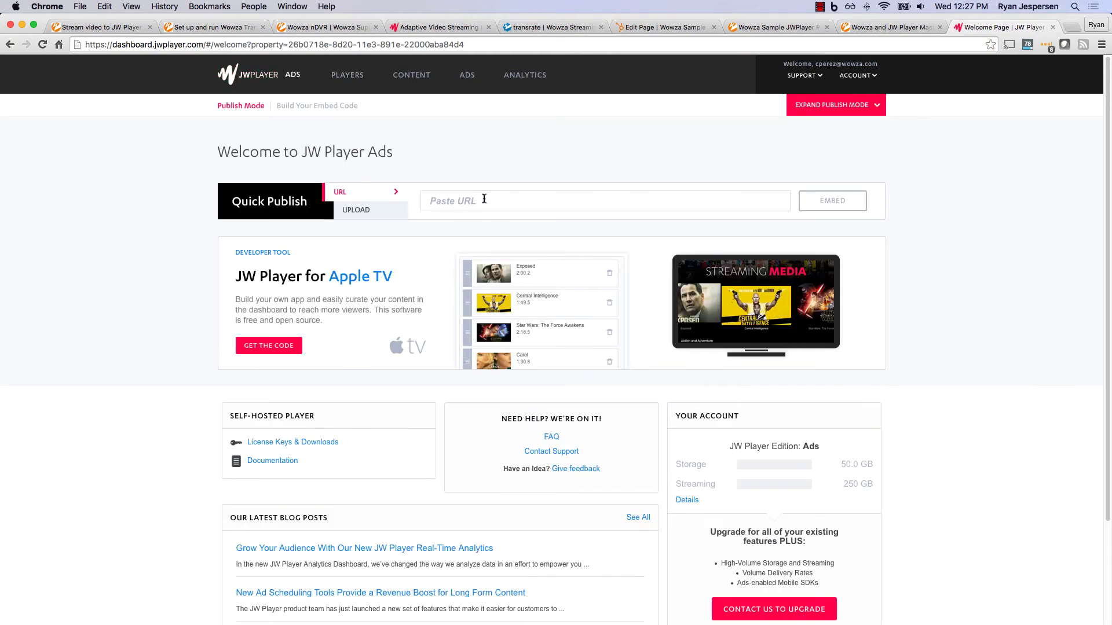
type("http://54.189.132.231:1935/live/ngrp:myStream_all/playlist.m3u8?DVR")
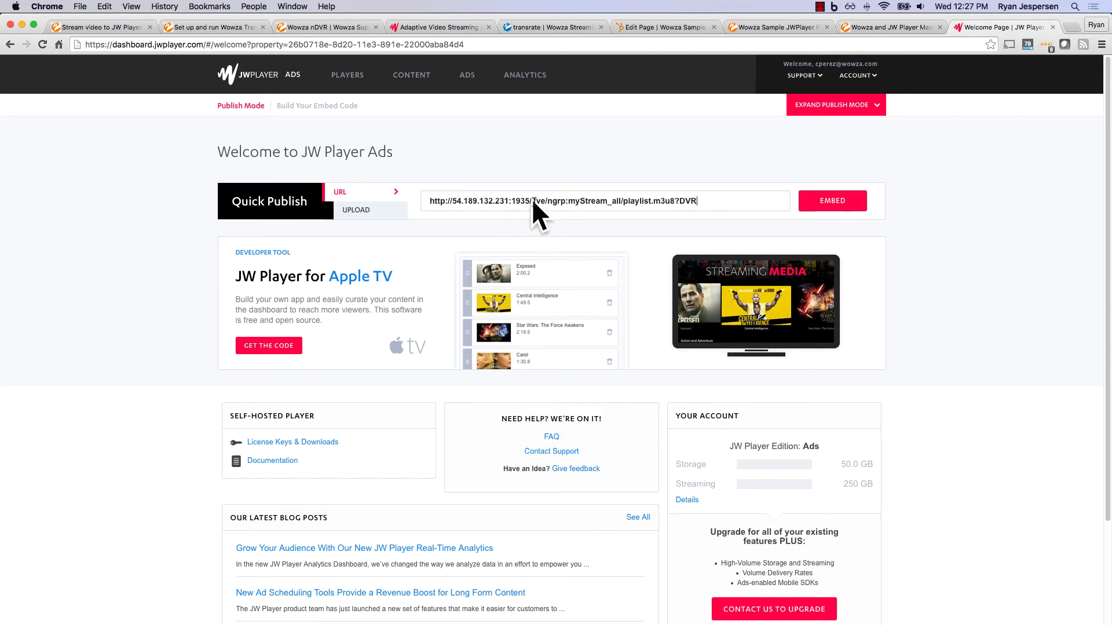
- Generate the DVR stream's embed code, select its script tag, and view the Wowza Sample Player Page
left_click(830, 206)
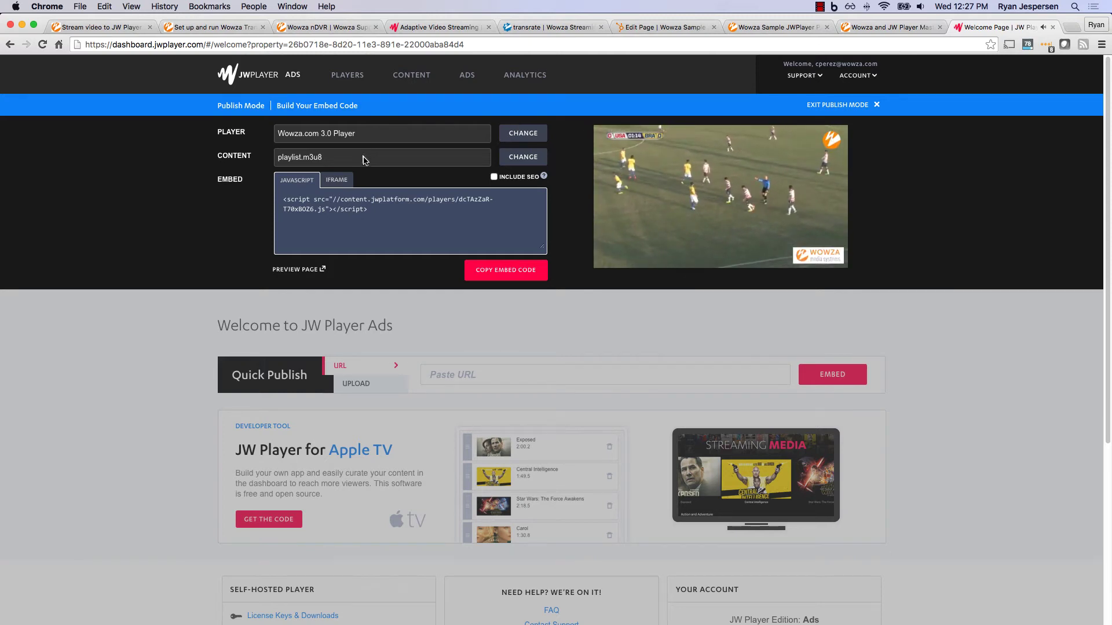
scroll(370, 158, "down", 1)
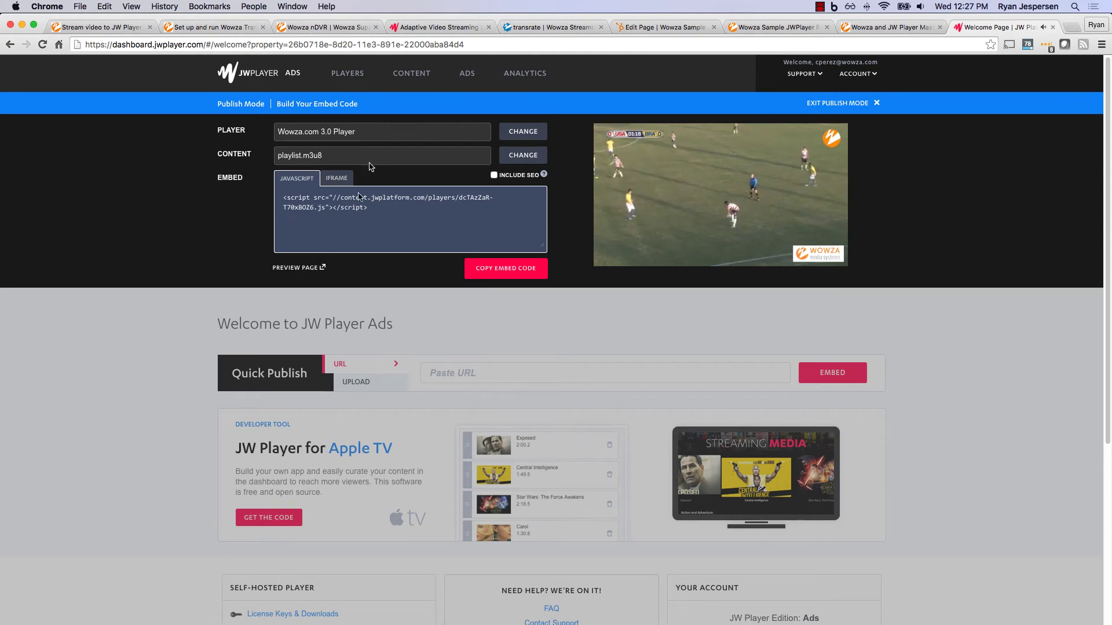
left_click_drag(387, 211, 252, 191)
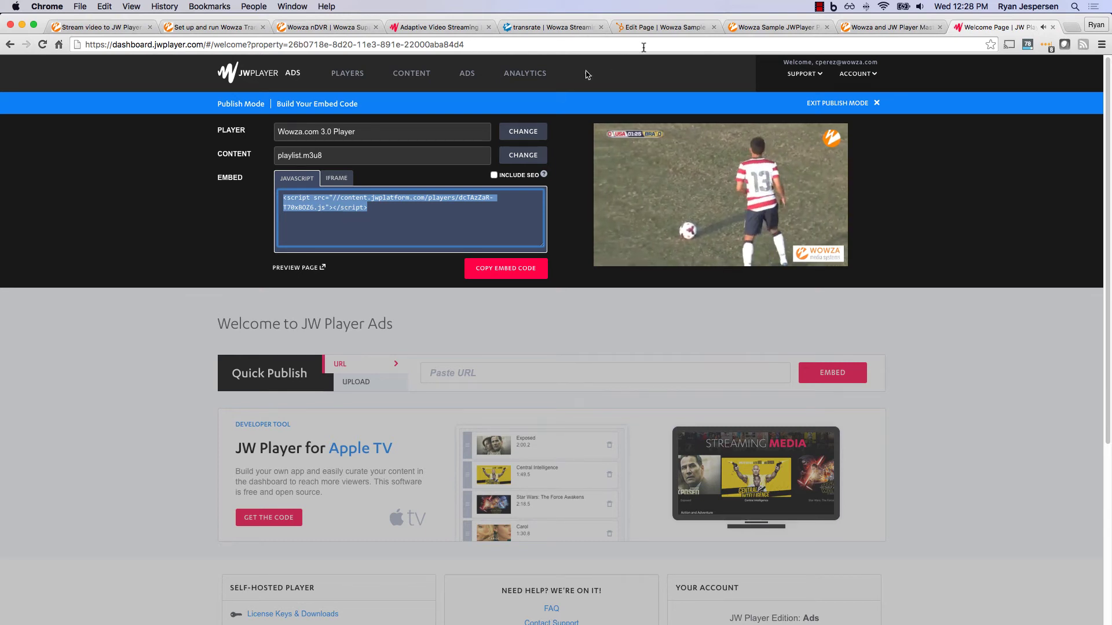
key("super+7")
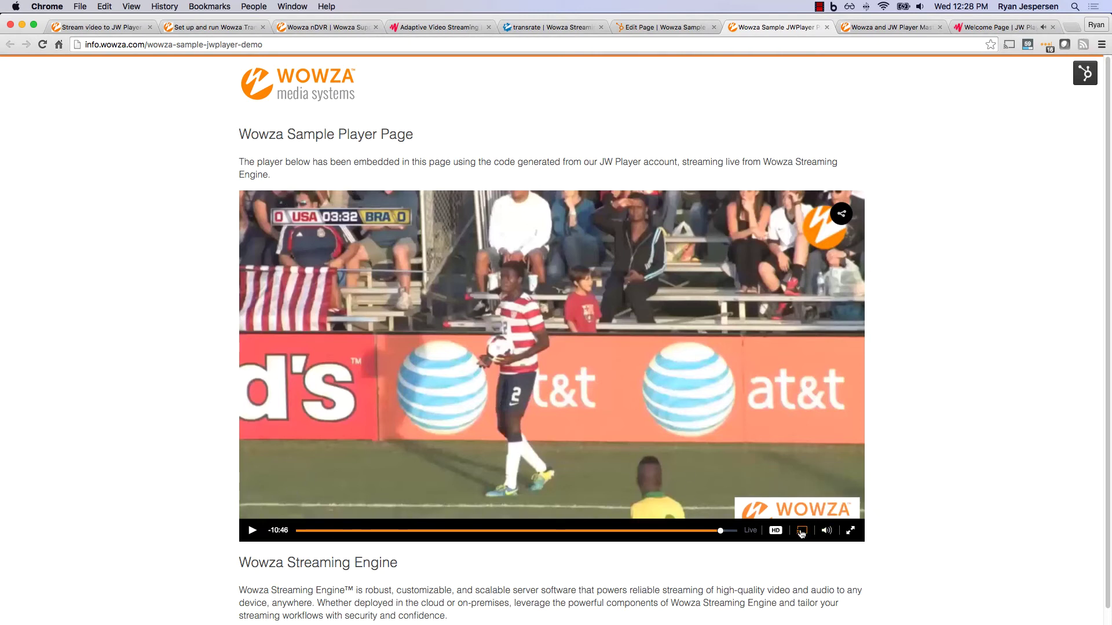
- Back in the dashboard, mute the preview, switch to the iframe embed code and copy it
mouse_move(786, 533)
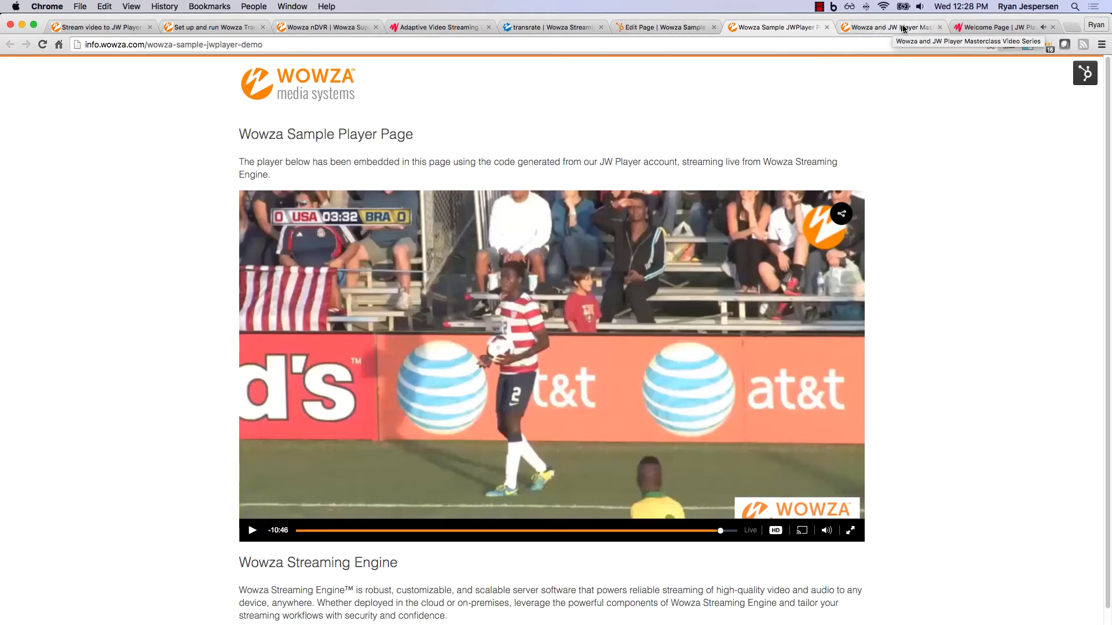
left_click(998, 28)
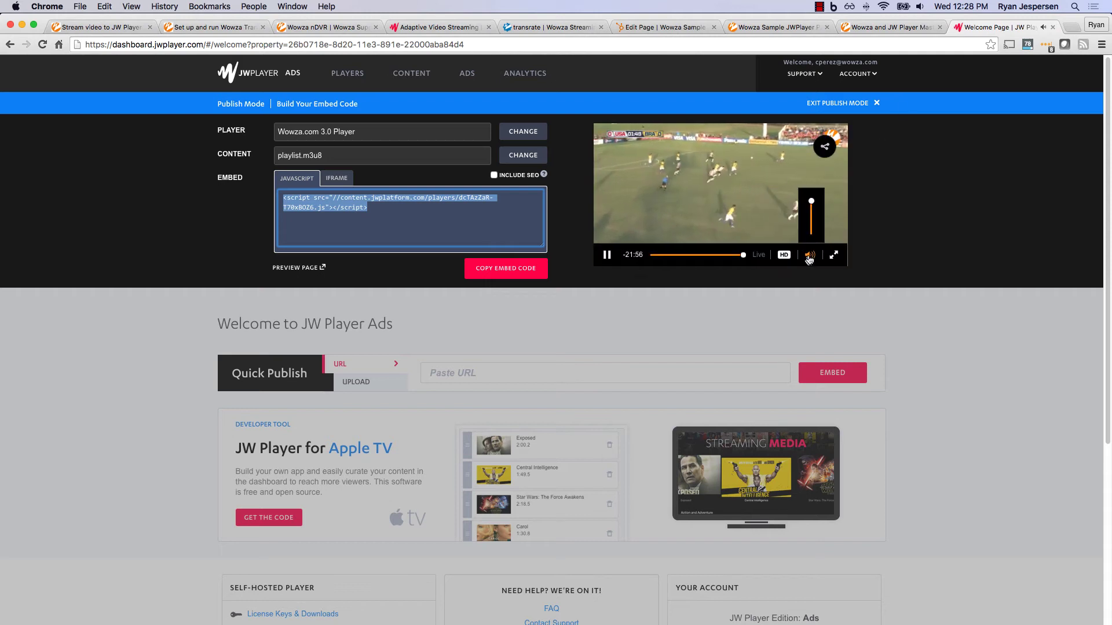
left_click(809, 255)
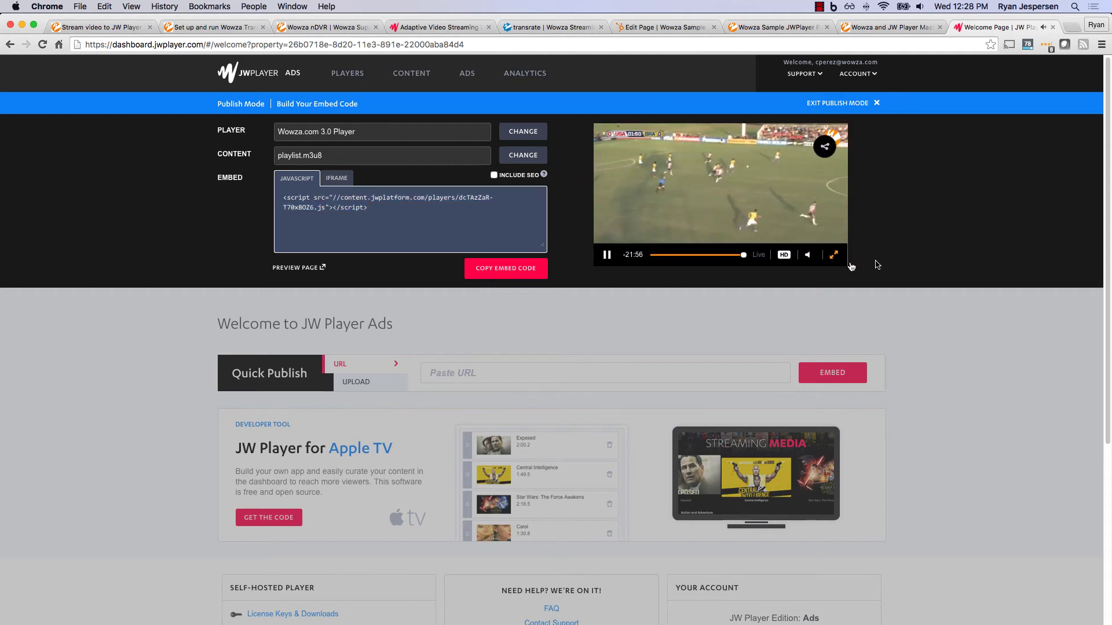
left_click(338, 179)
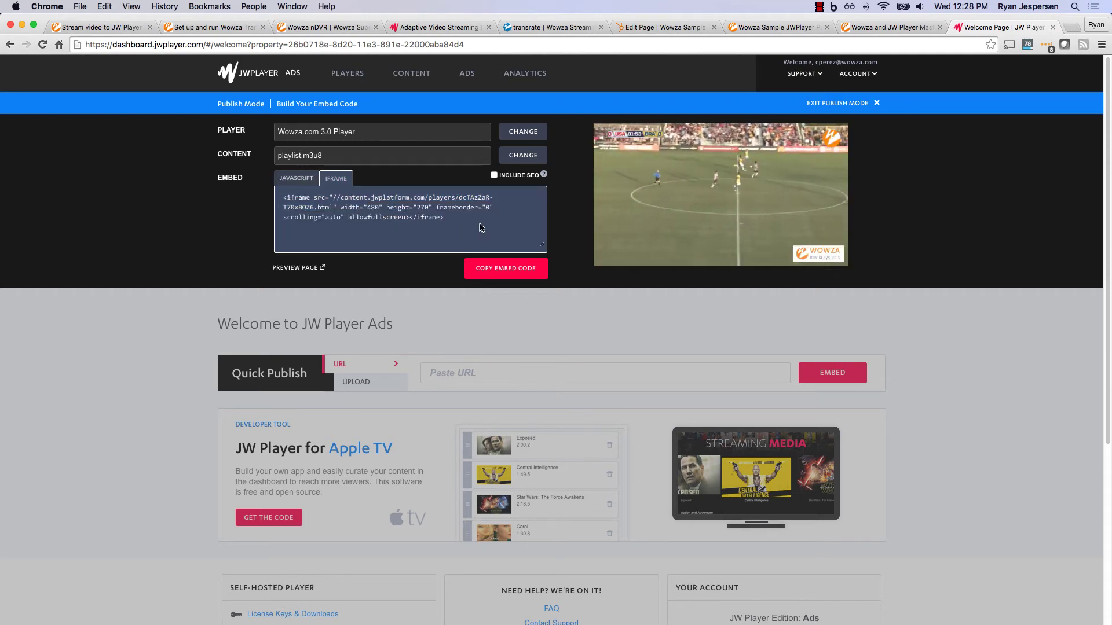
left_click(359, 219)
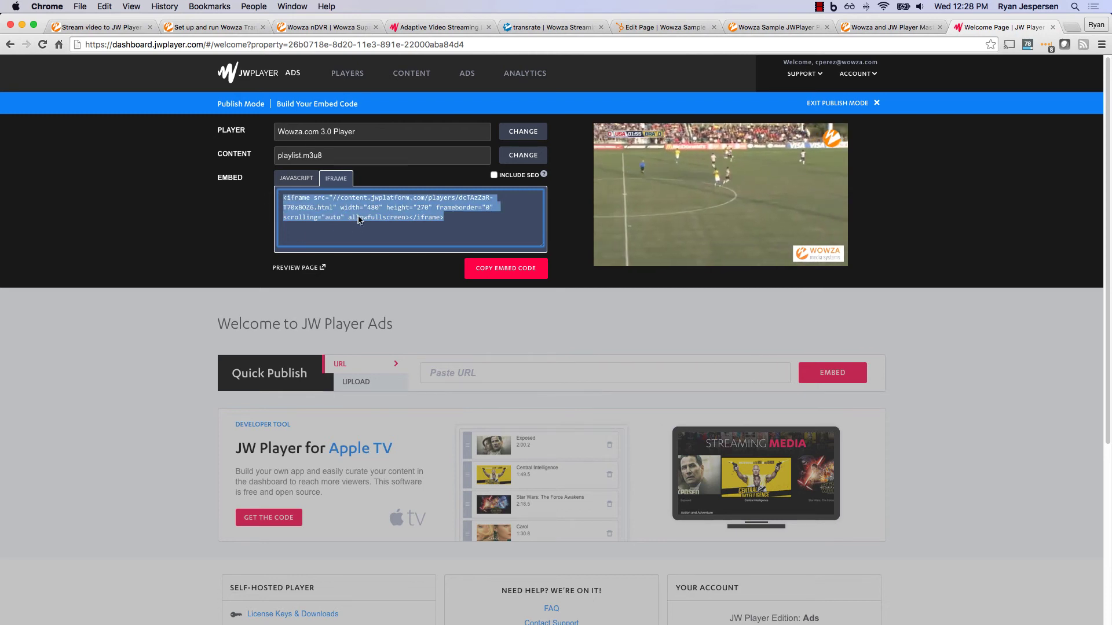
left_click(467, 220)
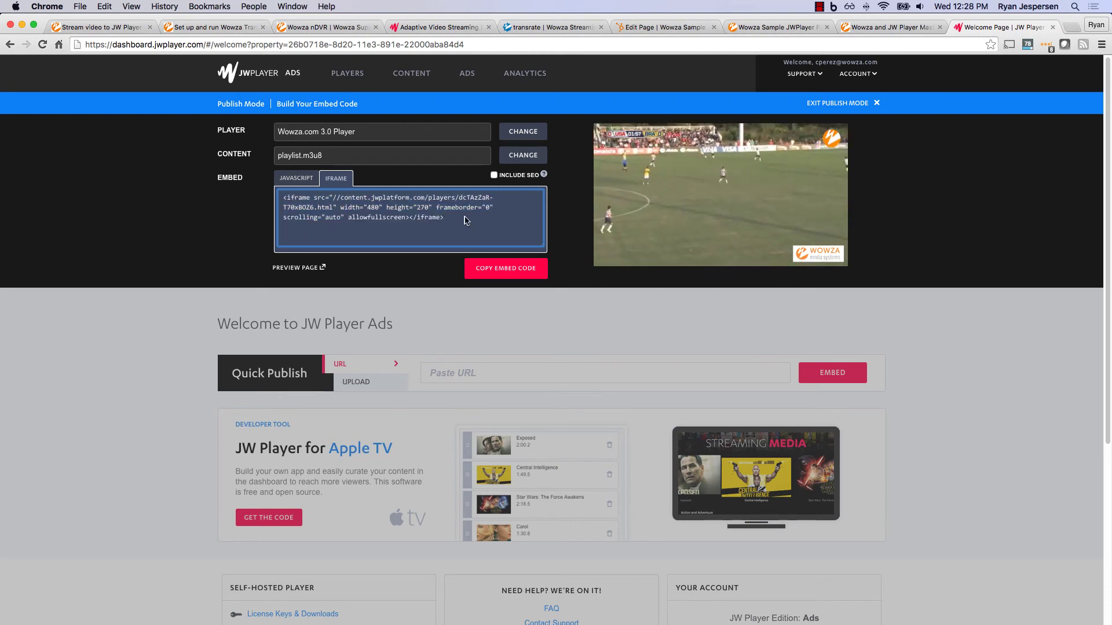
left_click(505, 267)
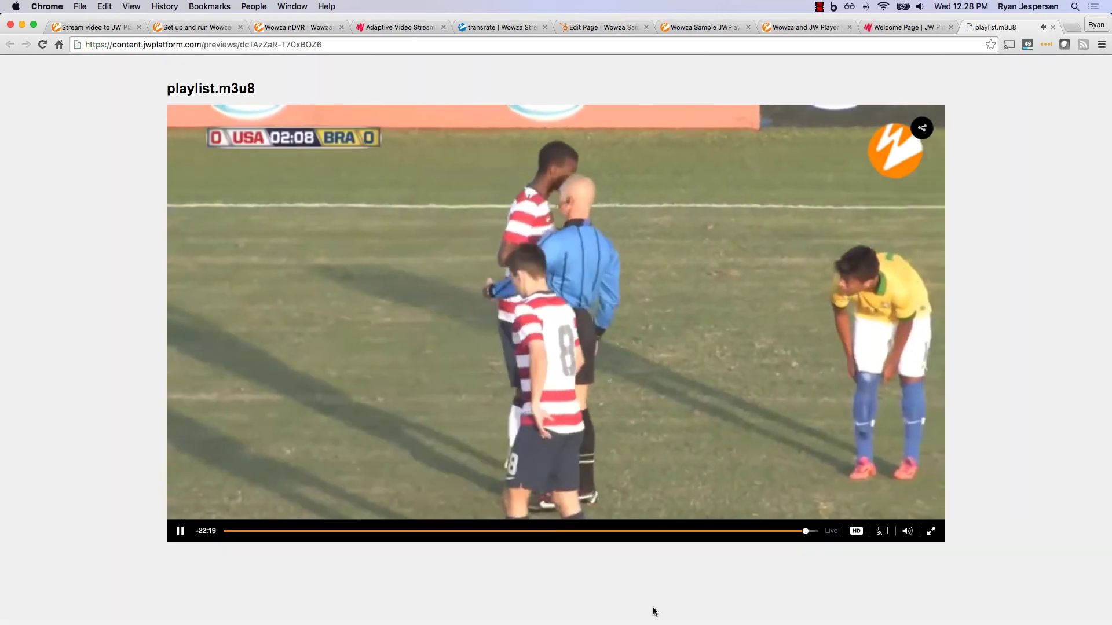
- Rewind the DVR preview to about 22:57 behind live and view the 1080p-to-160p renditions
mouse_move(907, 533)
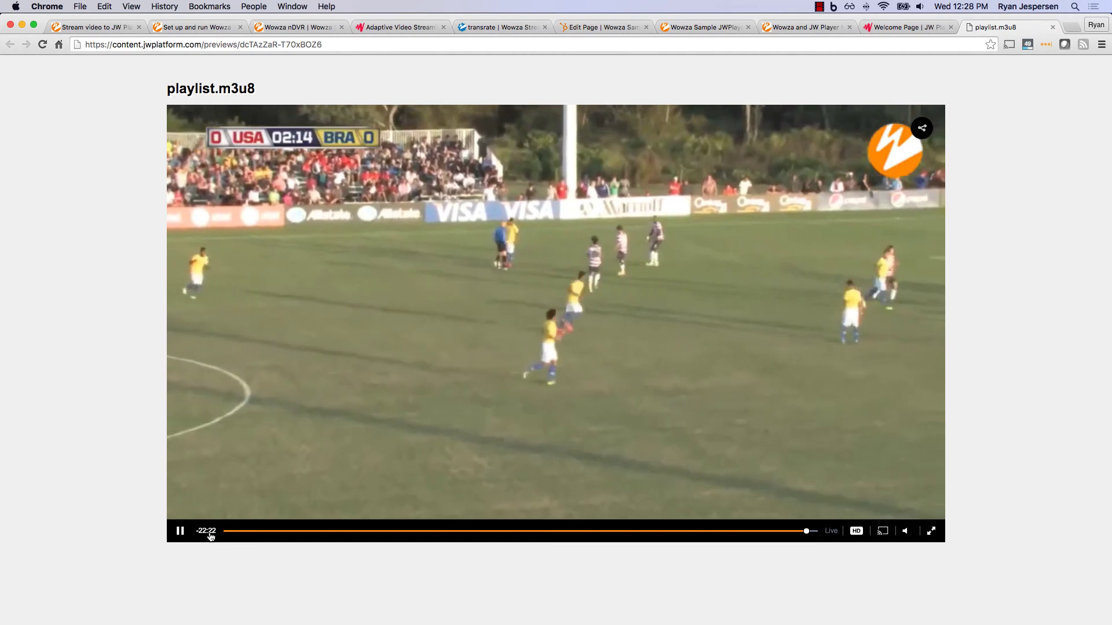
left_click(621, 531)
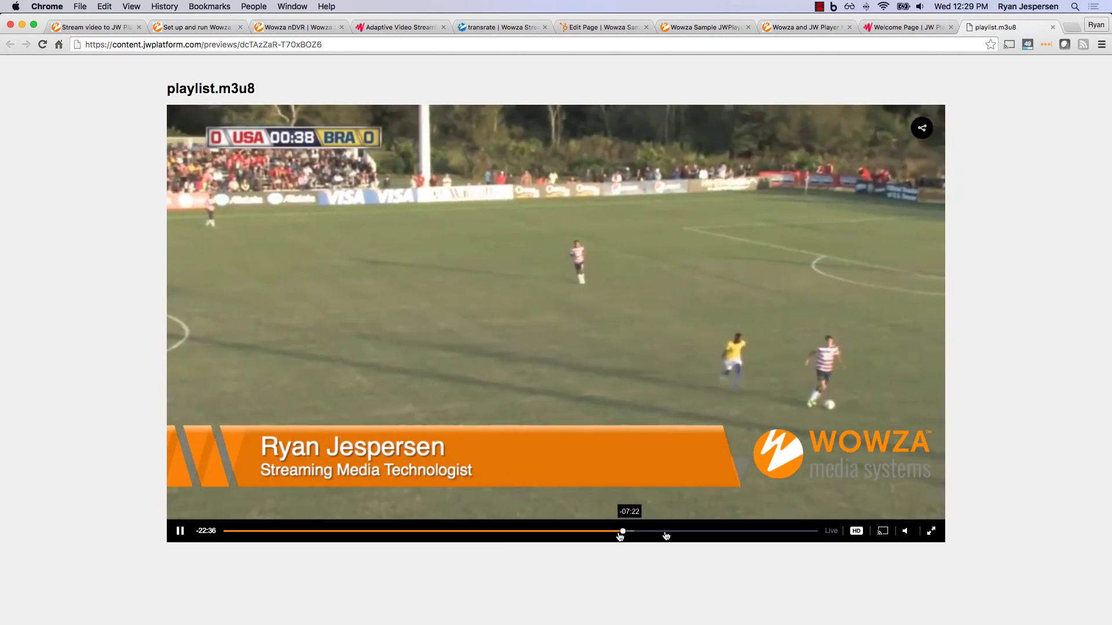
mouse_move(857, 532)
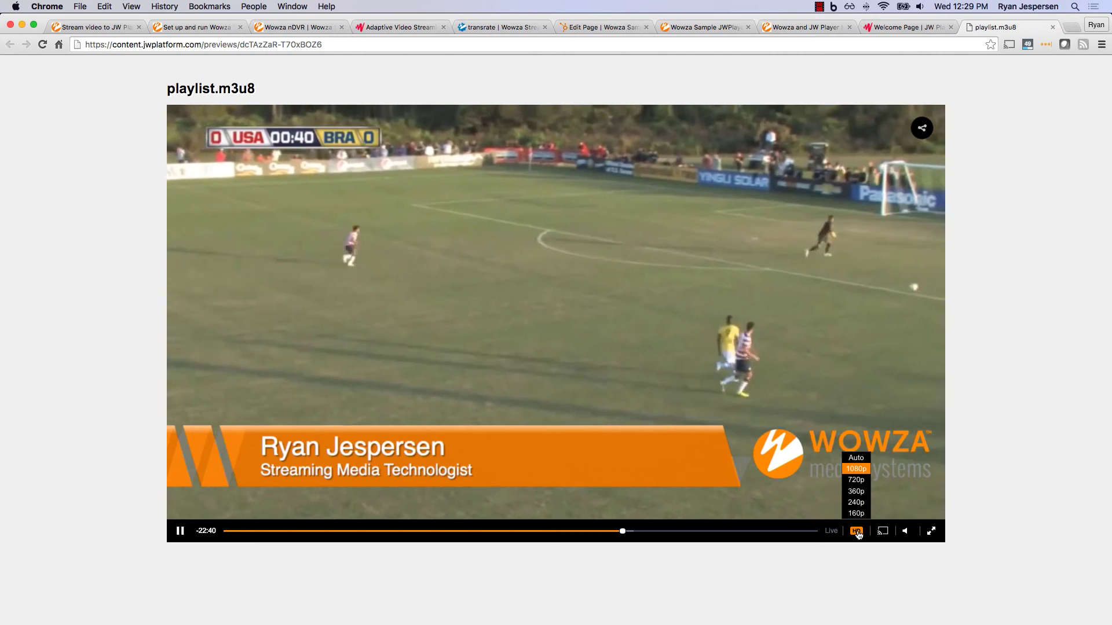
left_click(858, 471)
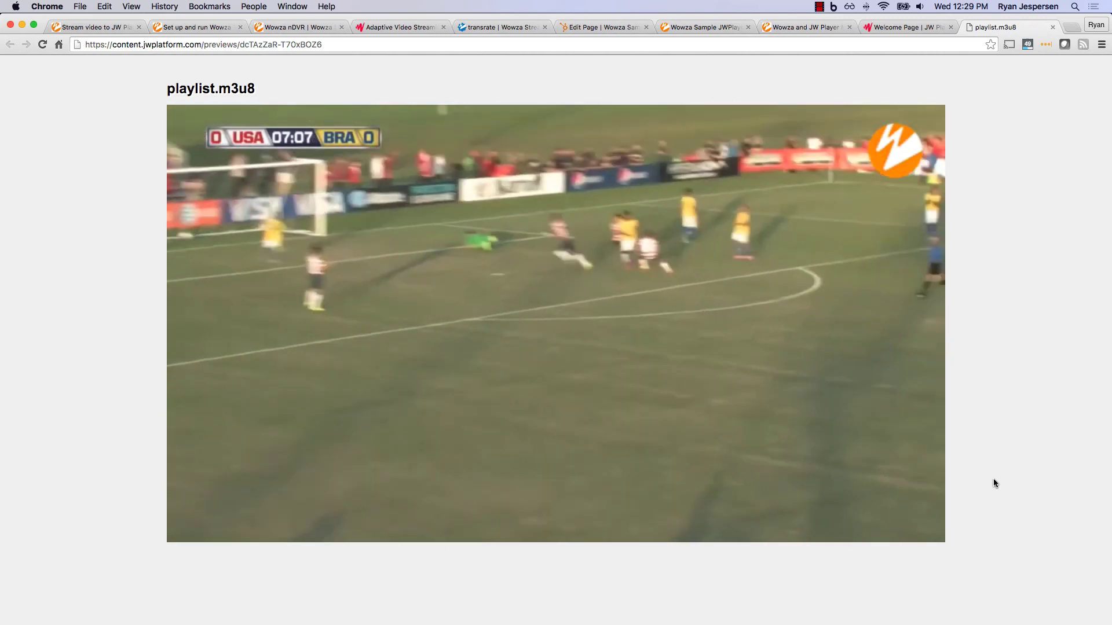
- Pause the playlist.m3u8 preview and return to the Welcome Page tab showing the iframe embed code
mouse_move(856, 530)
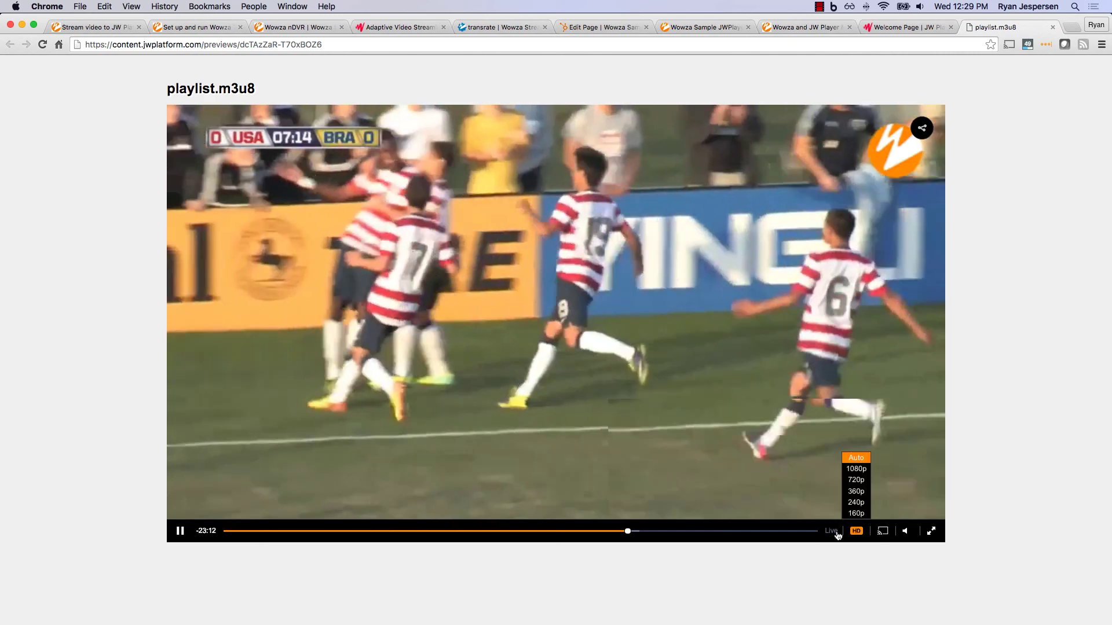
left_click(180, 534)
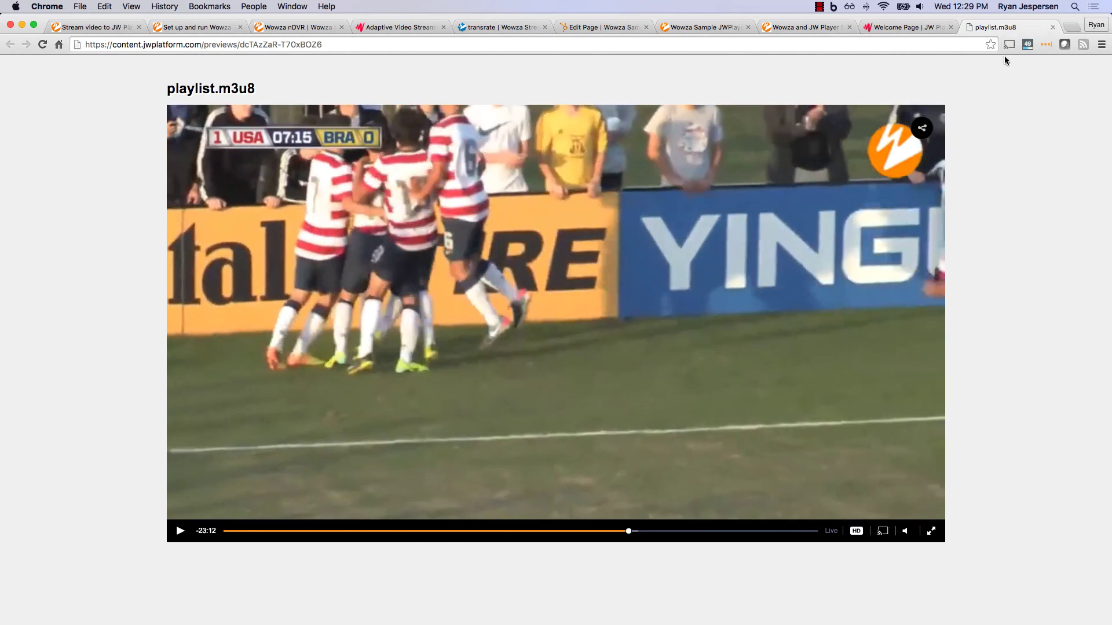
left_click(919, 33)
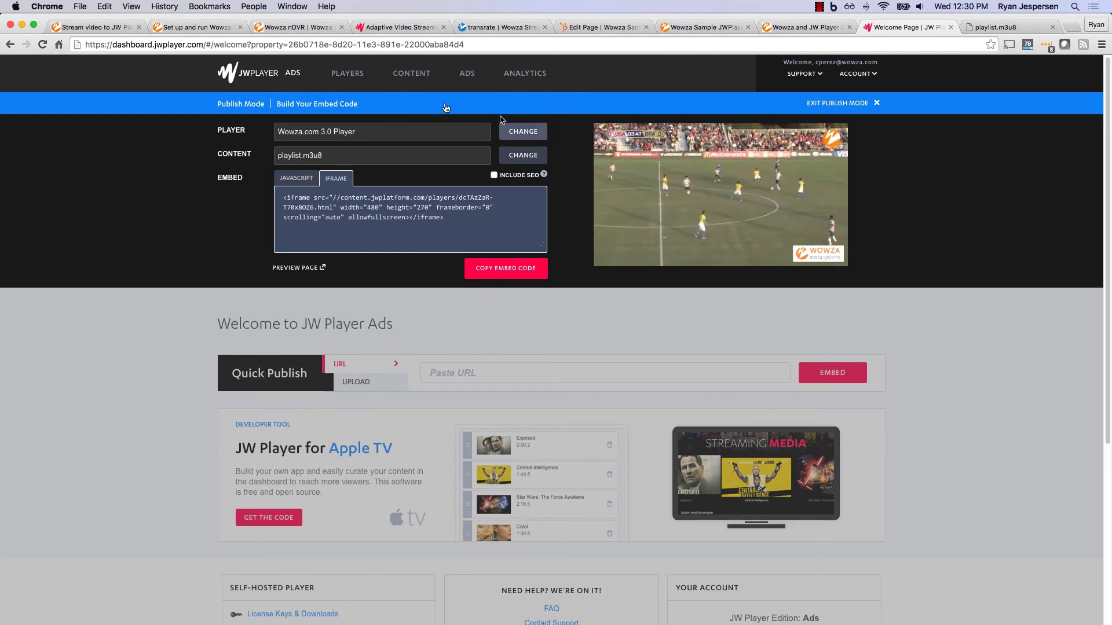
- Open Wowza.com 3.0 Player from page 2 of Players and reveal its T70x8OZ6.js library URL
left_click(357, 77)
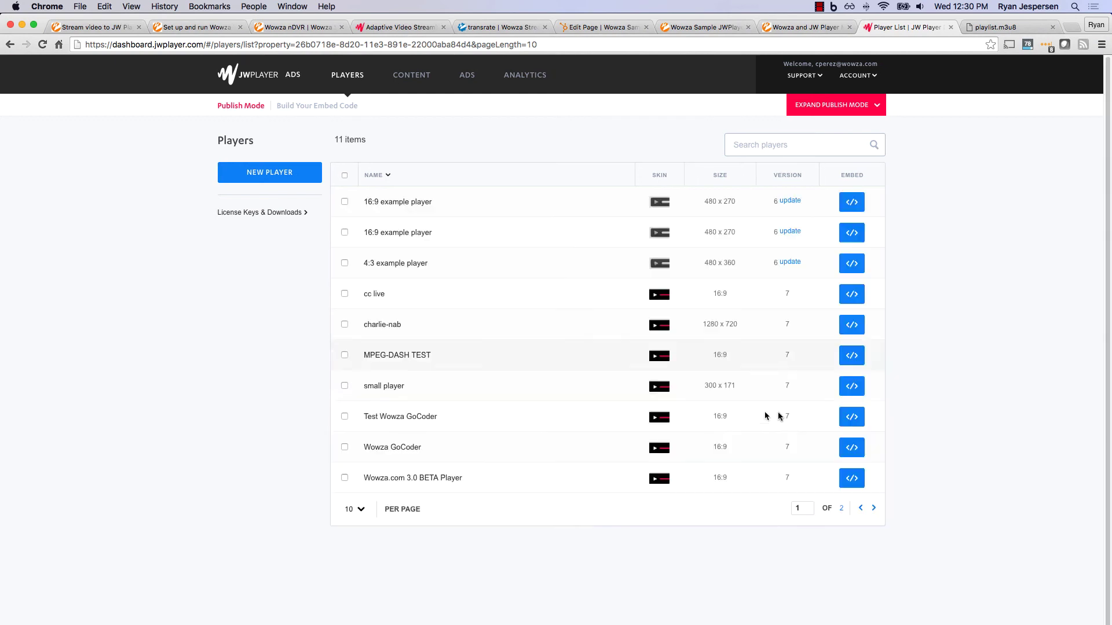
left_click(873, 509)
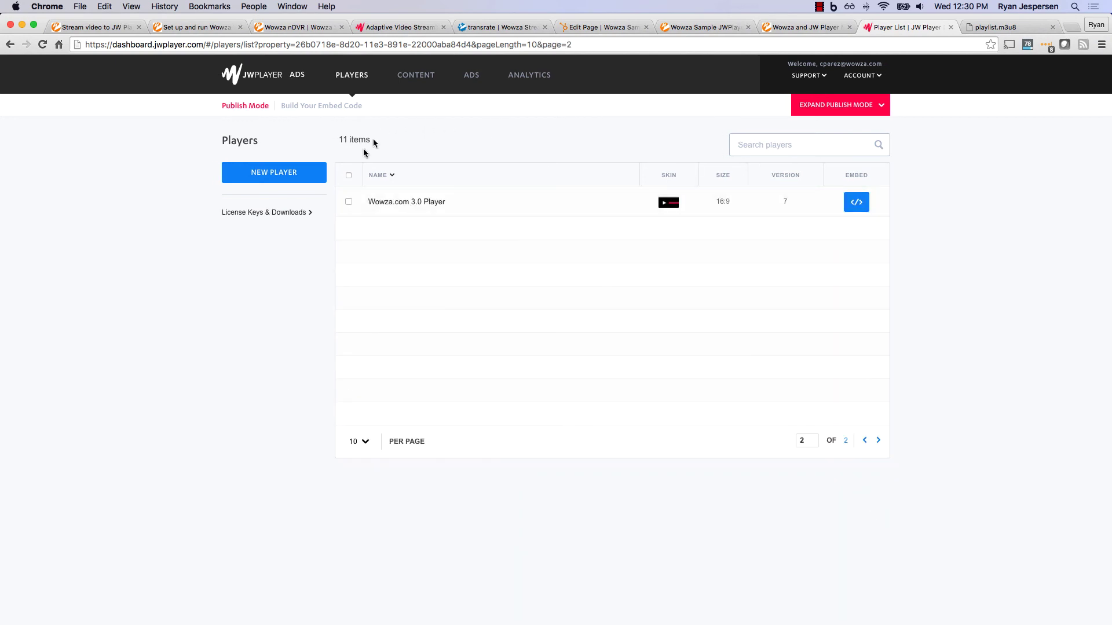
left_click(403, 208)
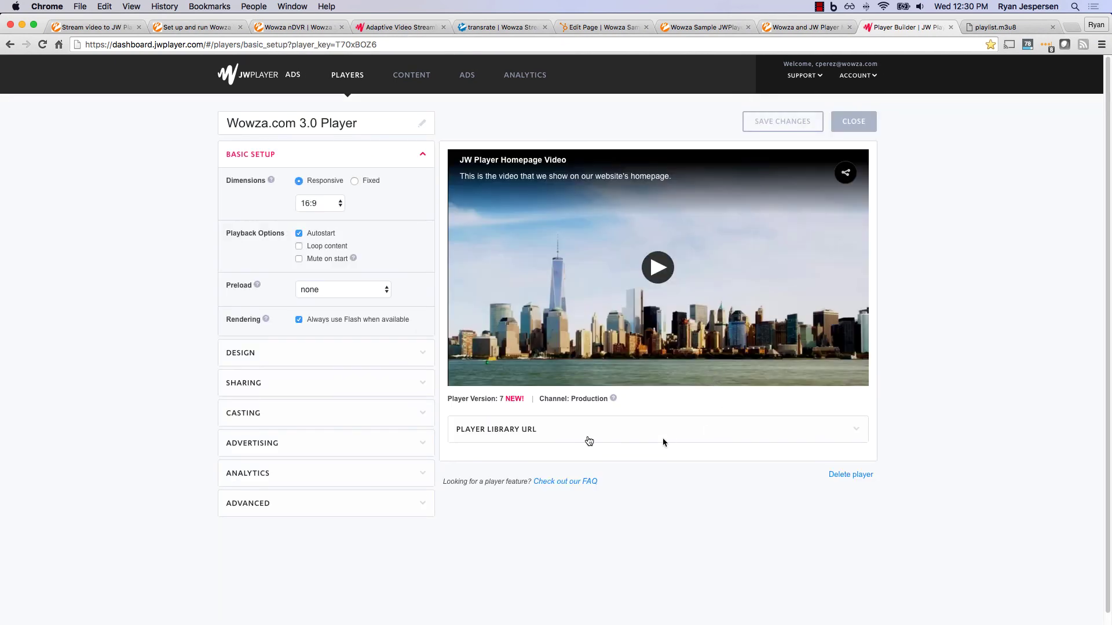
left_click(545, 434)
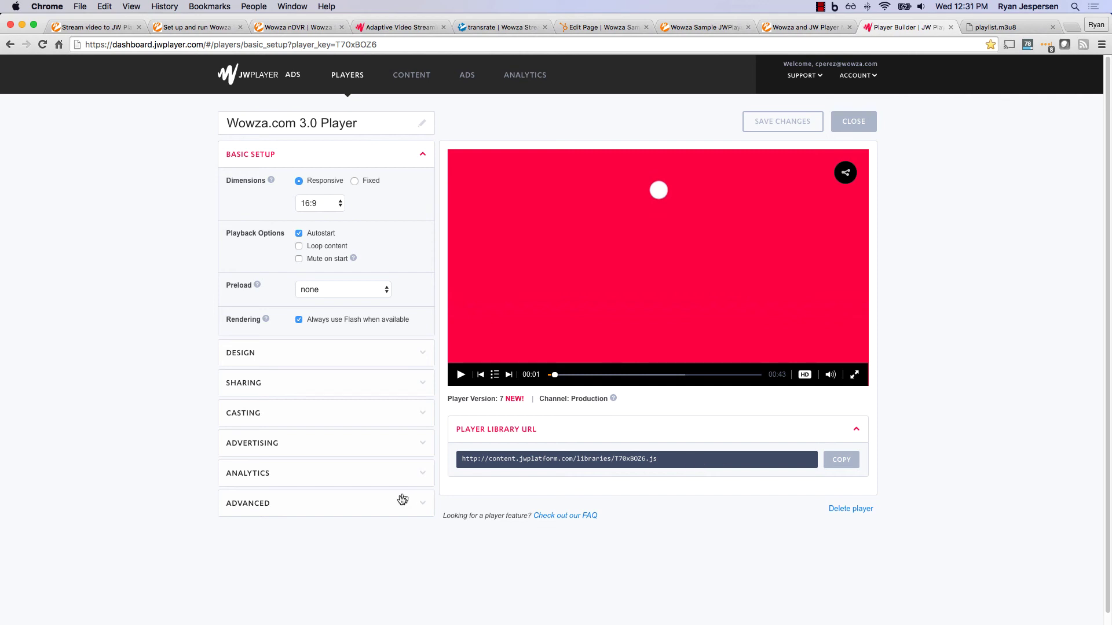
- Expand the Wowza.com 3.0 Player's ADVANCED settings and leave the Release Channel on Production
left_click(382, 513)
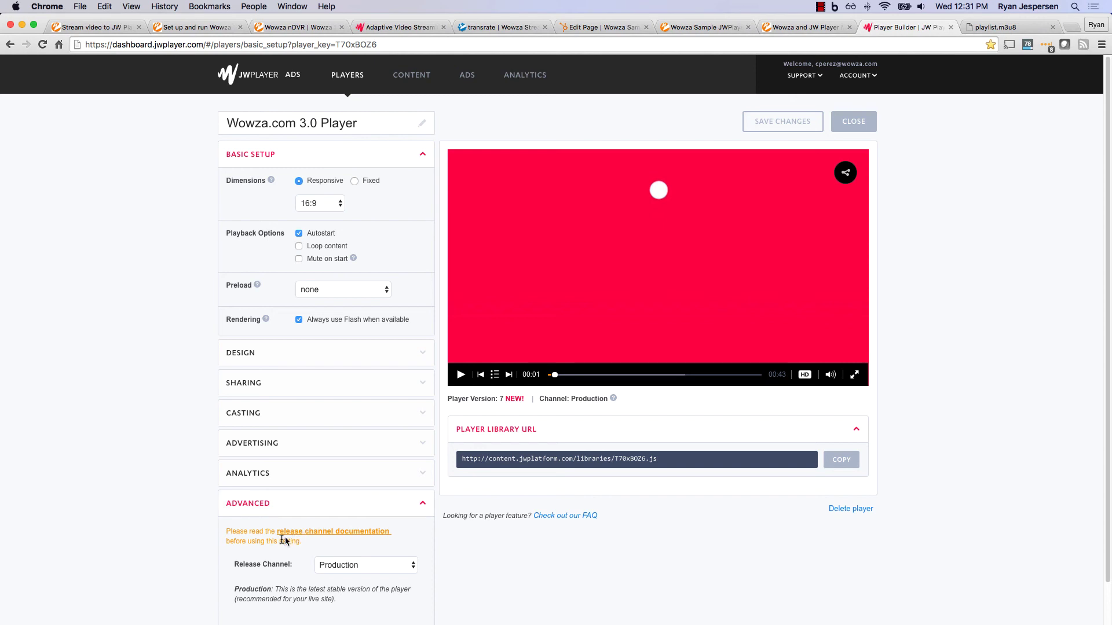
left_click(393, 570)
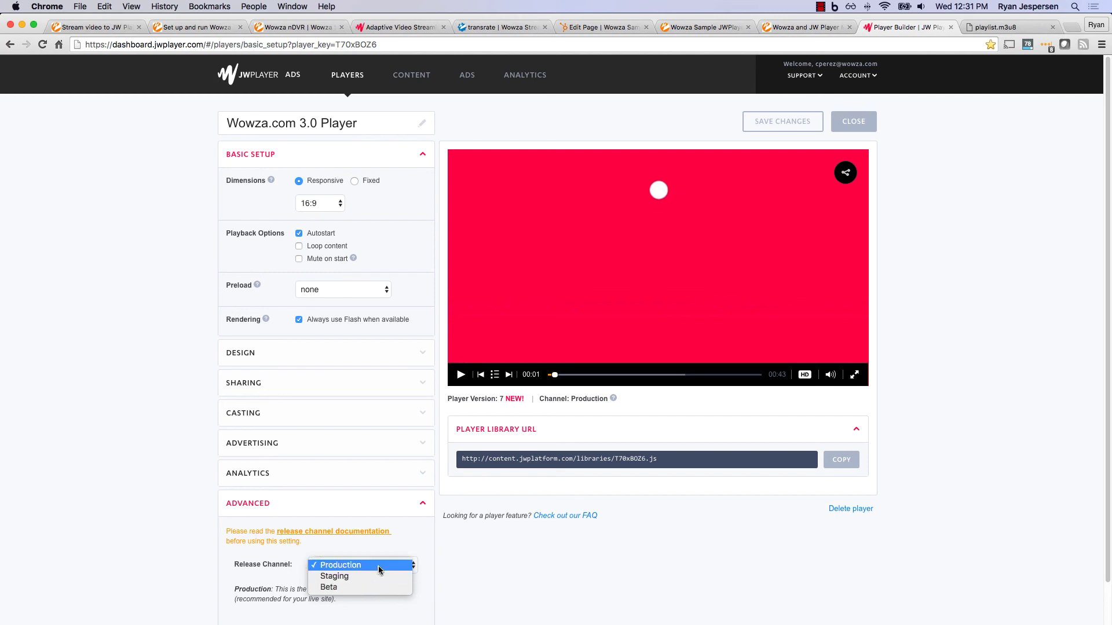
left_click(441, 571)
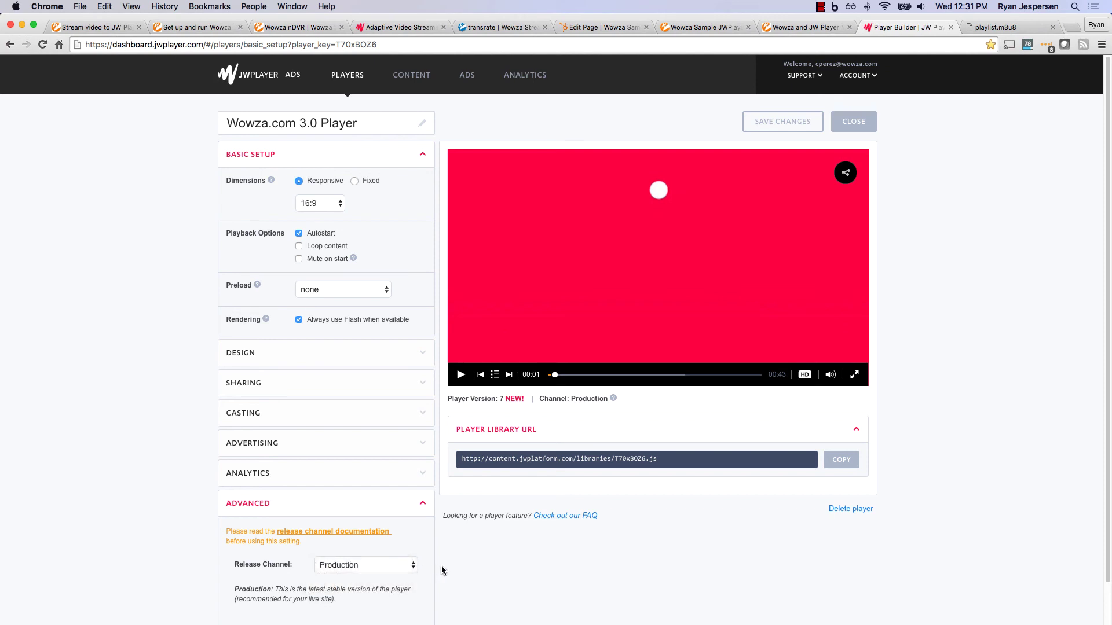
left_click(397, 567)
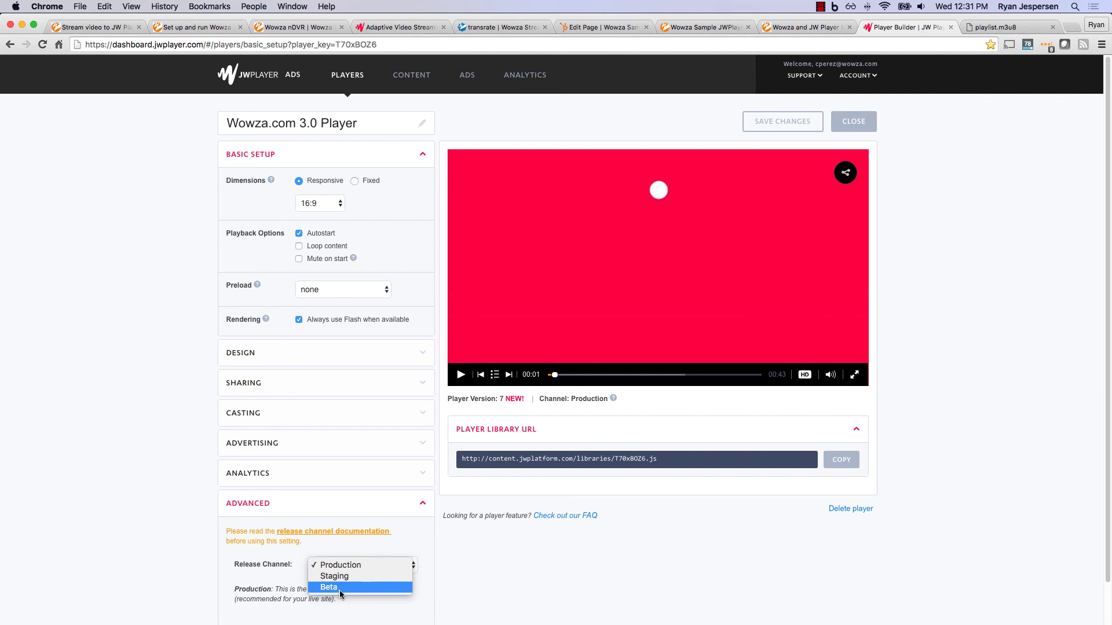
left_click(457, 568)
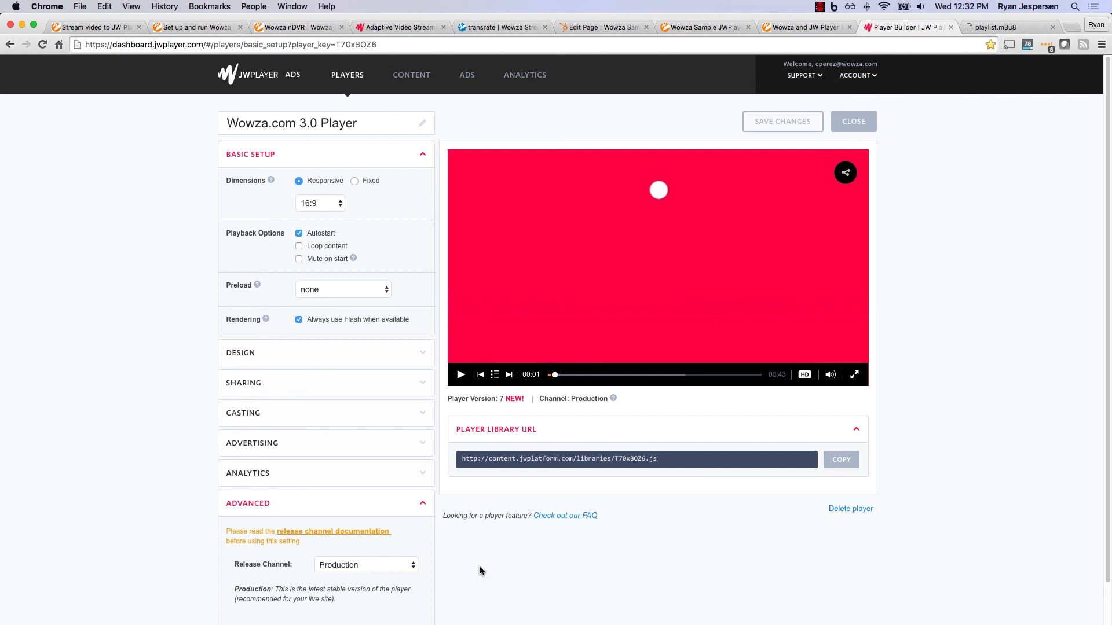
- Scroll through the JW Player with Wowza article
left_click(84, 29)
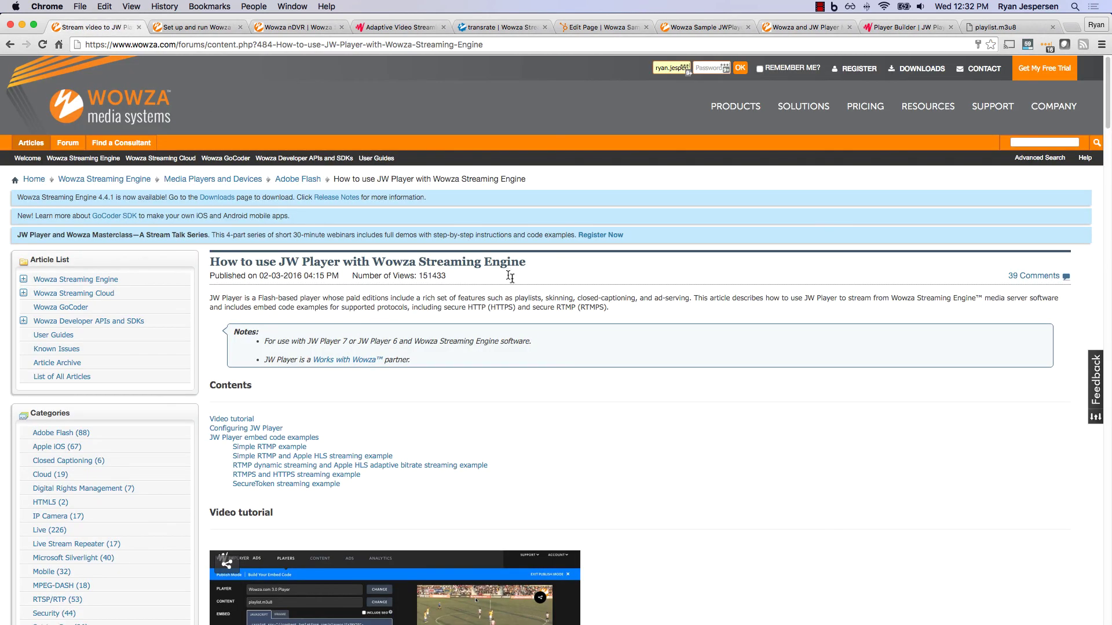
scroll(579, 318, "down", 3)
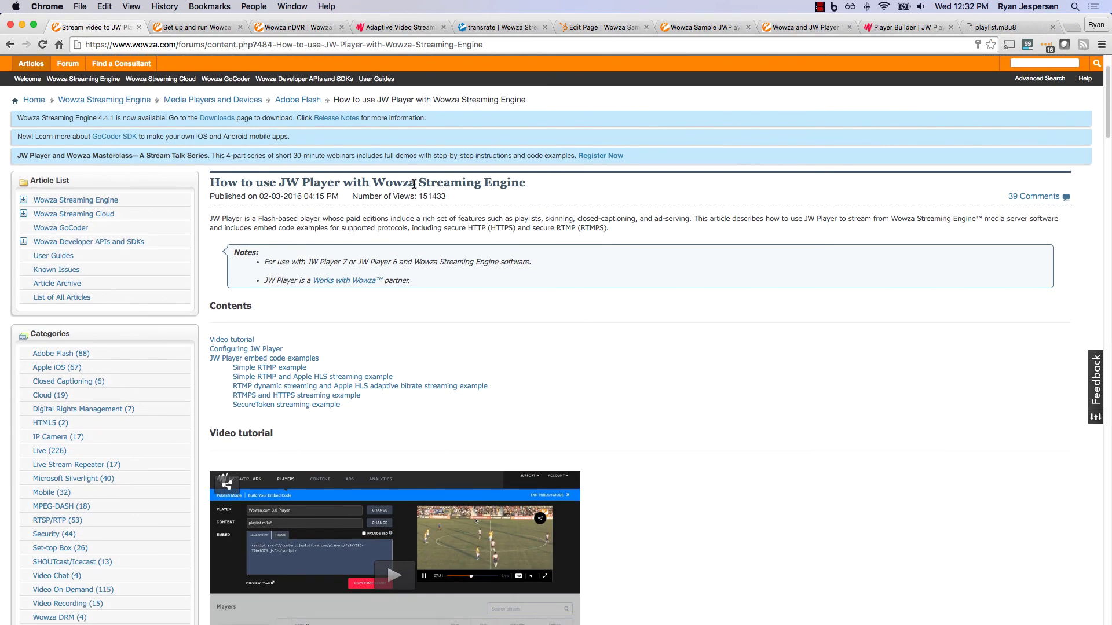
scroll(662, 508, "down", 5)
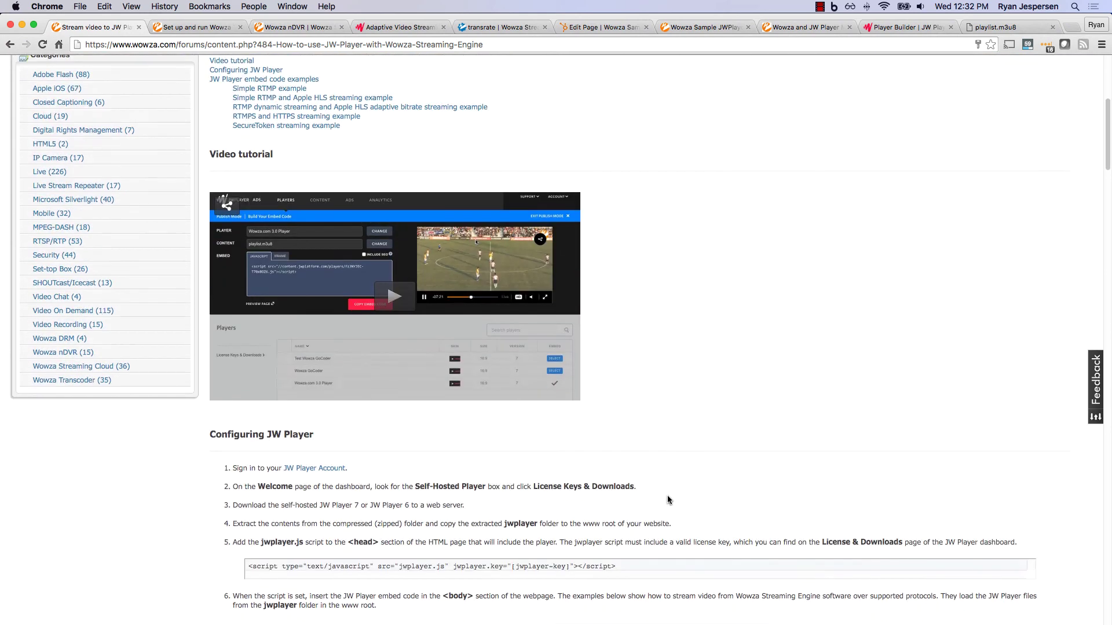
scroll(666, 494, "down", 5)
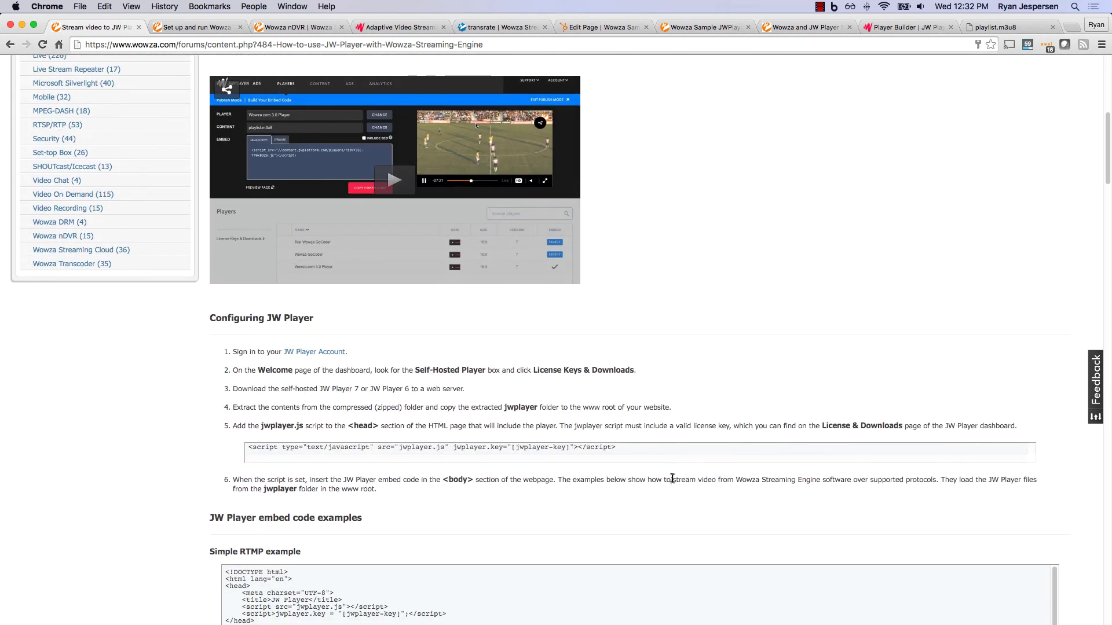
scroll(625, 352, "up", 15)
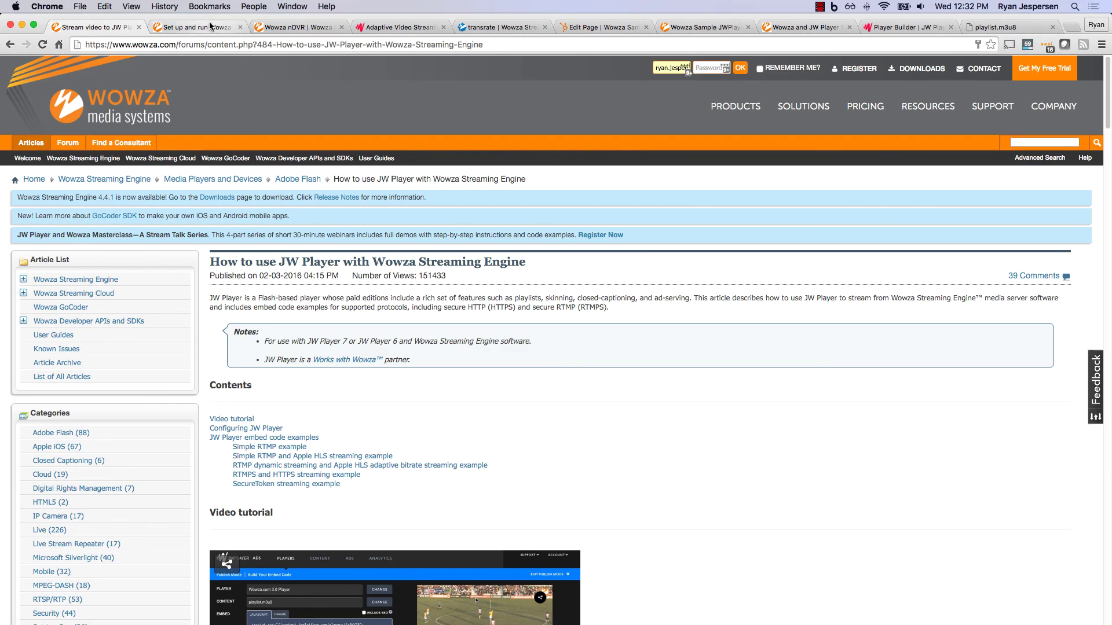
- Review the Wowza Transcoder setup article, then bring up the Live Stream DVR article
left_click(207, 29)
scroll(903, 352, "up", 20)
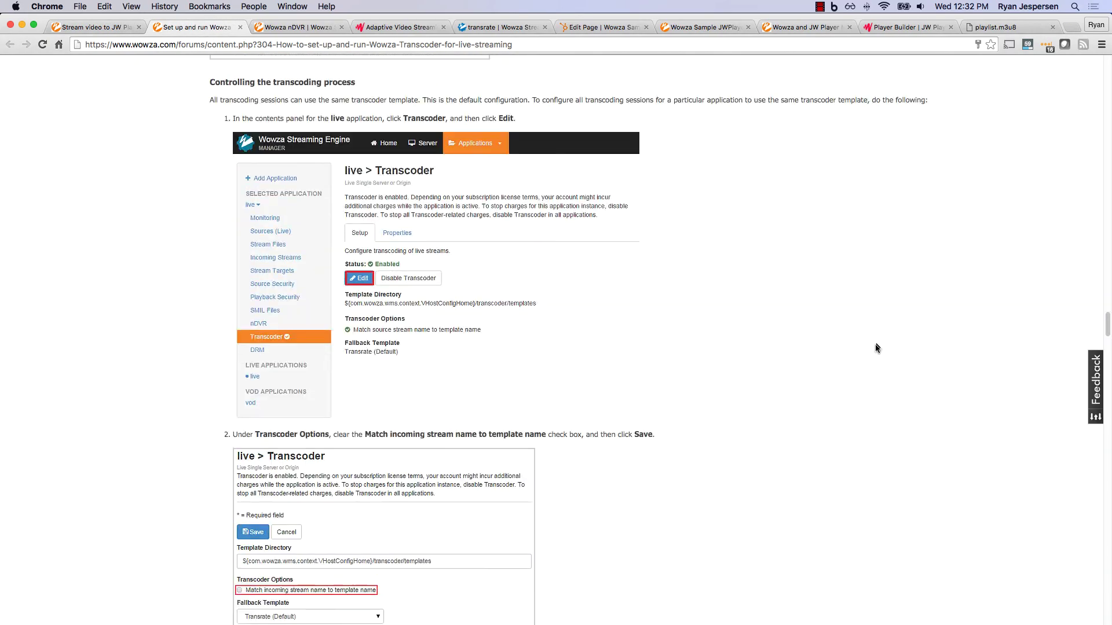
scroll(873, 351, "up", 20)
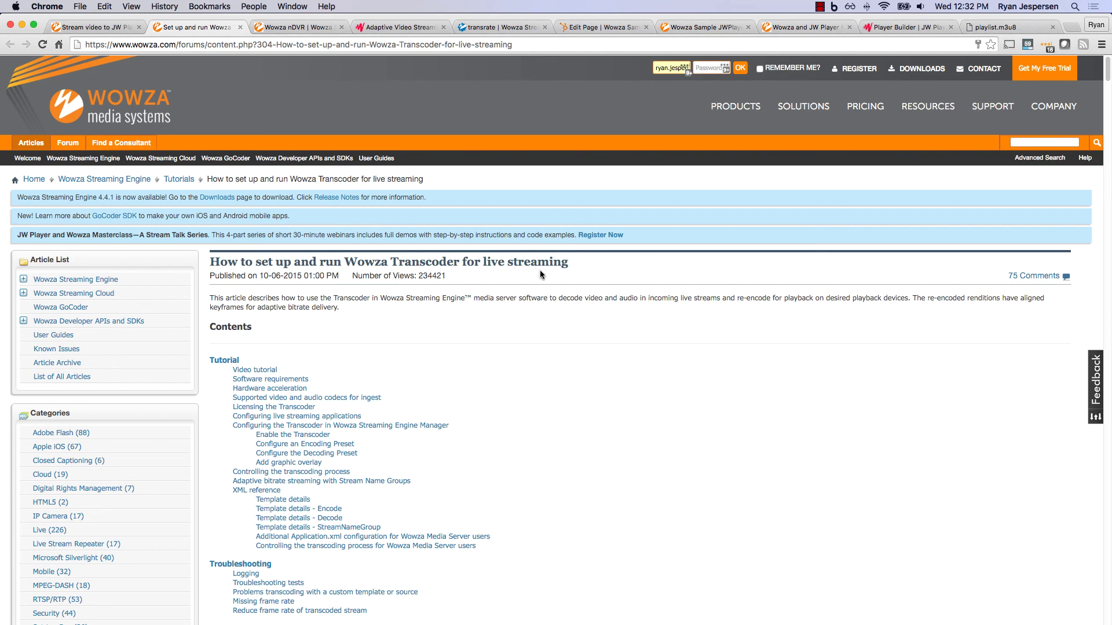
left_click(284, 26)
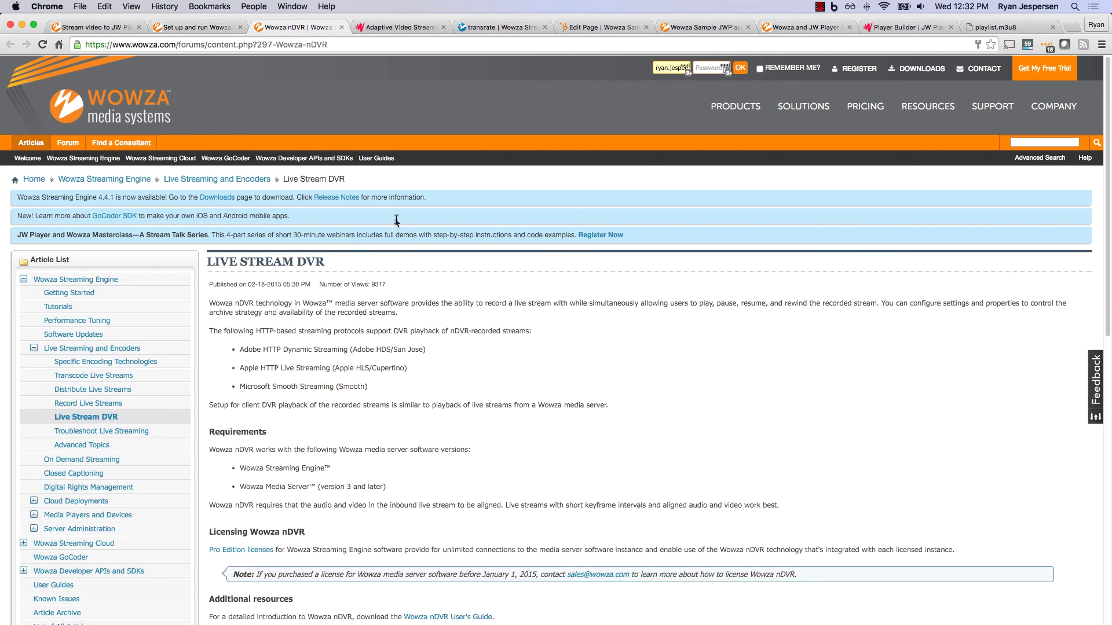